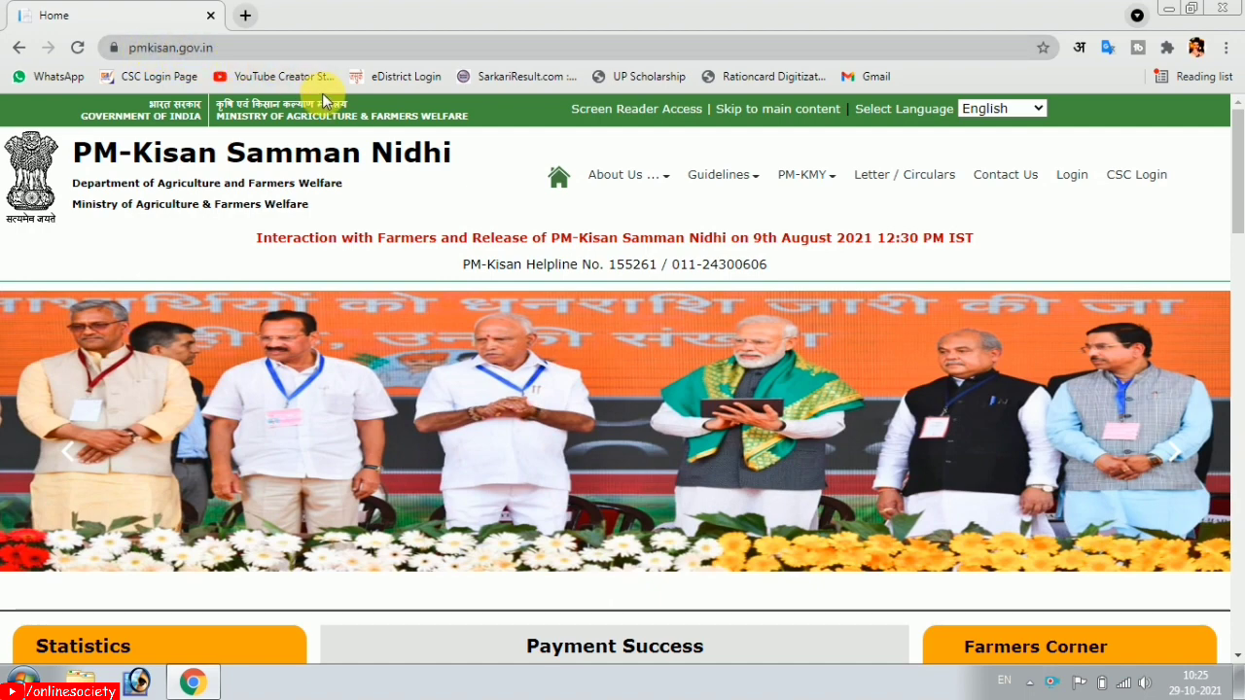
# Open the New Farmer Registration form from the Farmers Corner section of the PM-Kisan home page
pyautogui.scroll(-1, 289, 142)
pyautogui.scroll(1, 1051, 234)
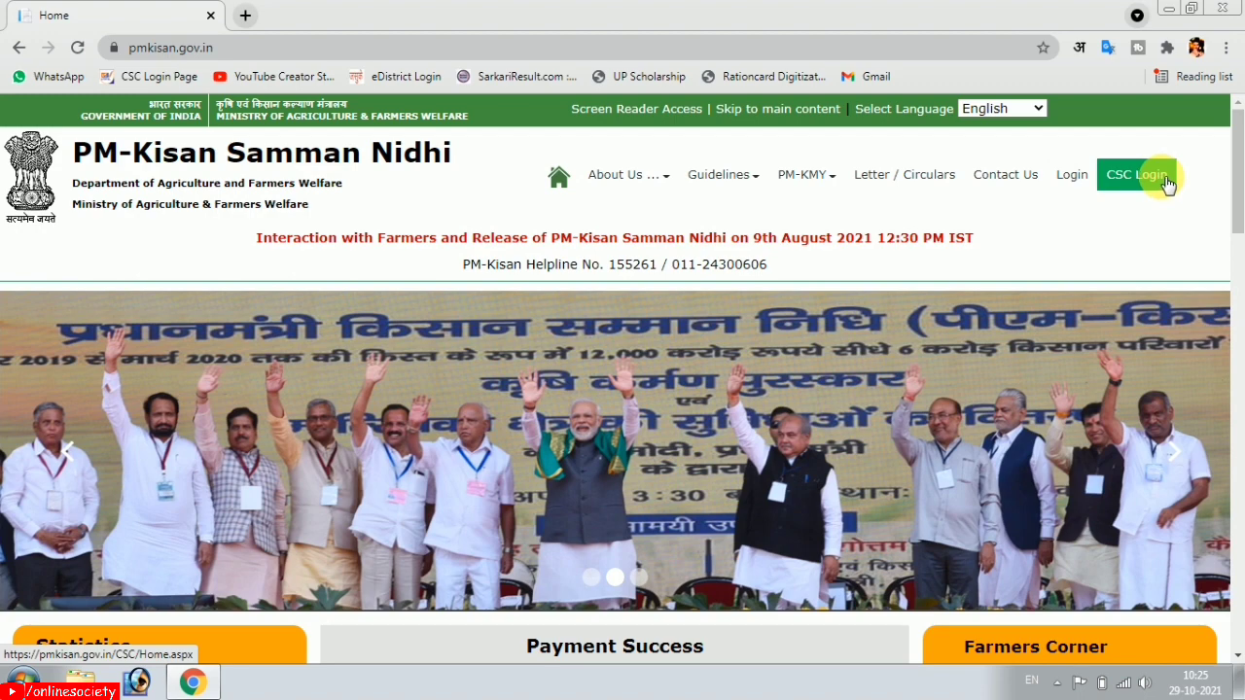
pyautogui.scroll(-1, 1080, 199)
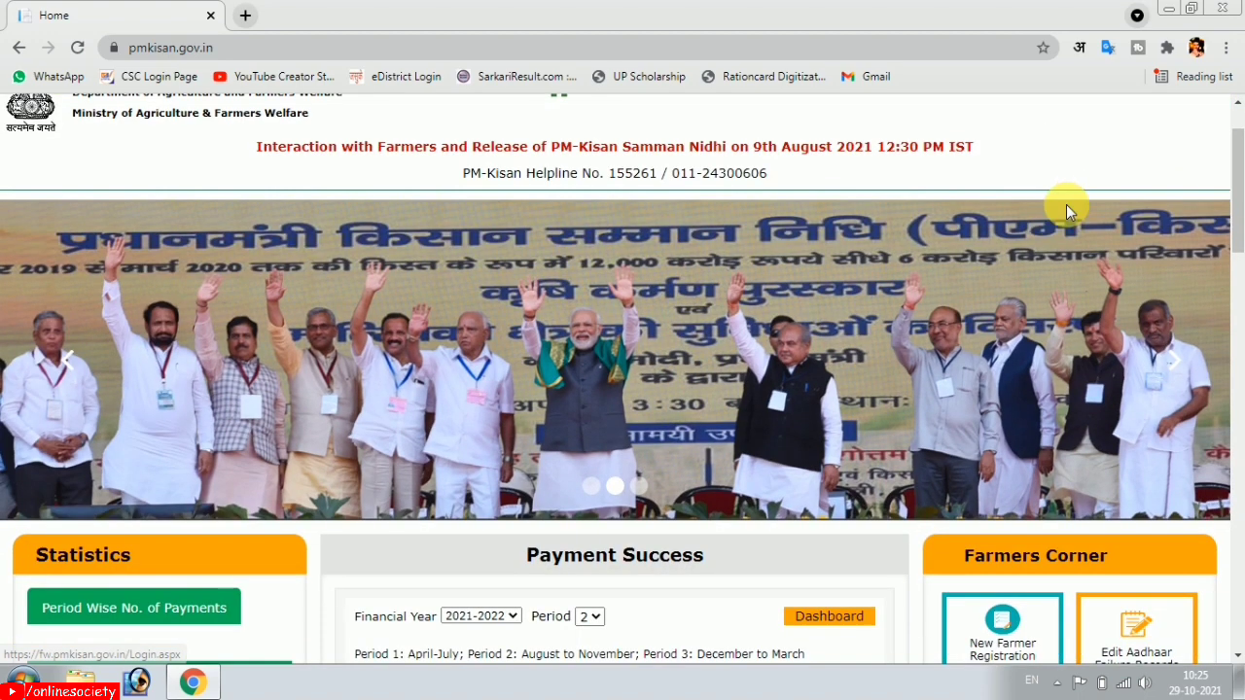
pyautogui.scroll(-1, 1014, 273)
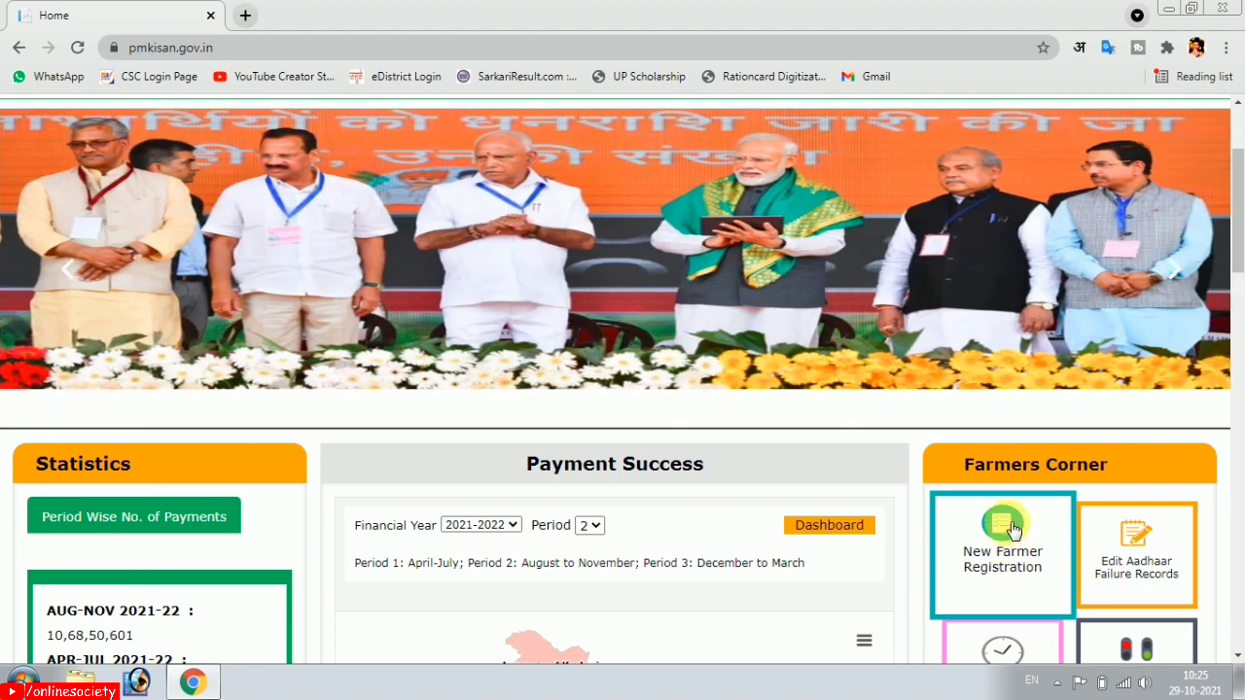
pyautogui.click(1012, 528)
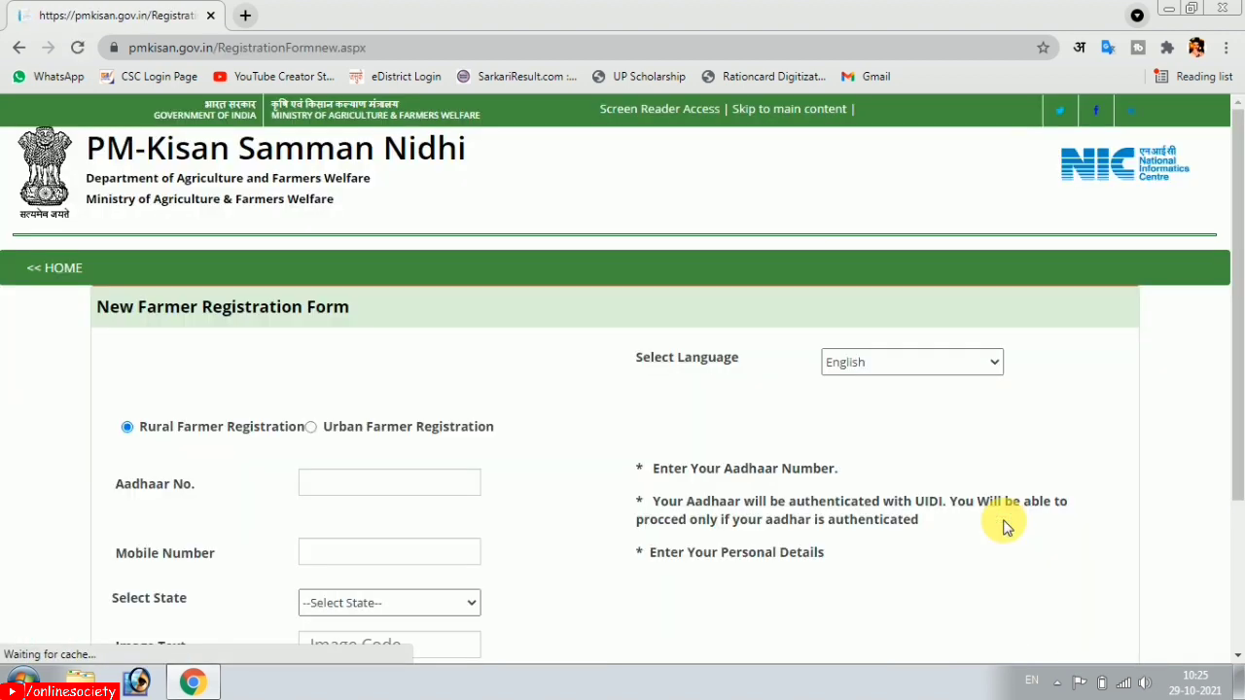
# Examine the fields of the New Farmer Registration form, from Aadhaar number and mobile number down to the image text
pyautogui.scroll(-1, 792, 381)
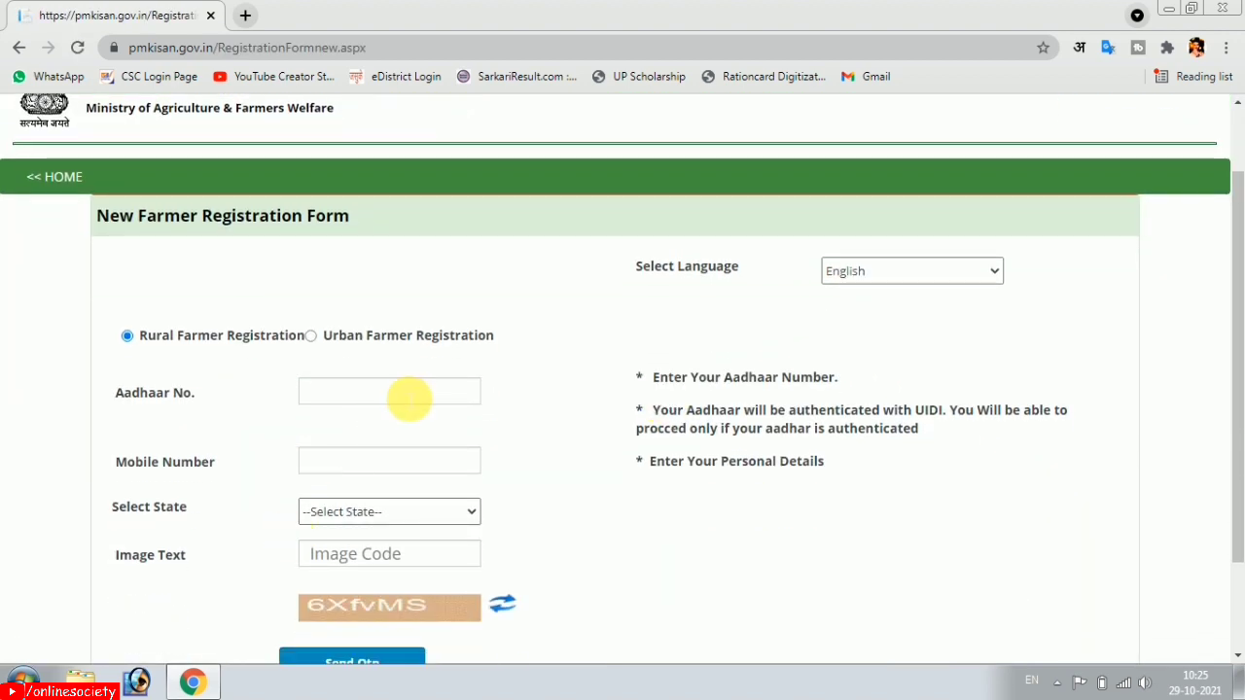
pyautogui.click(370, 463)
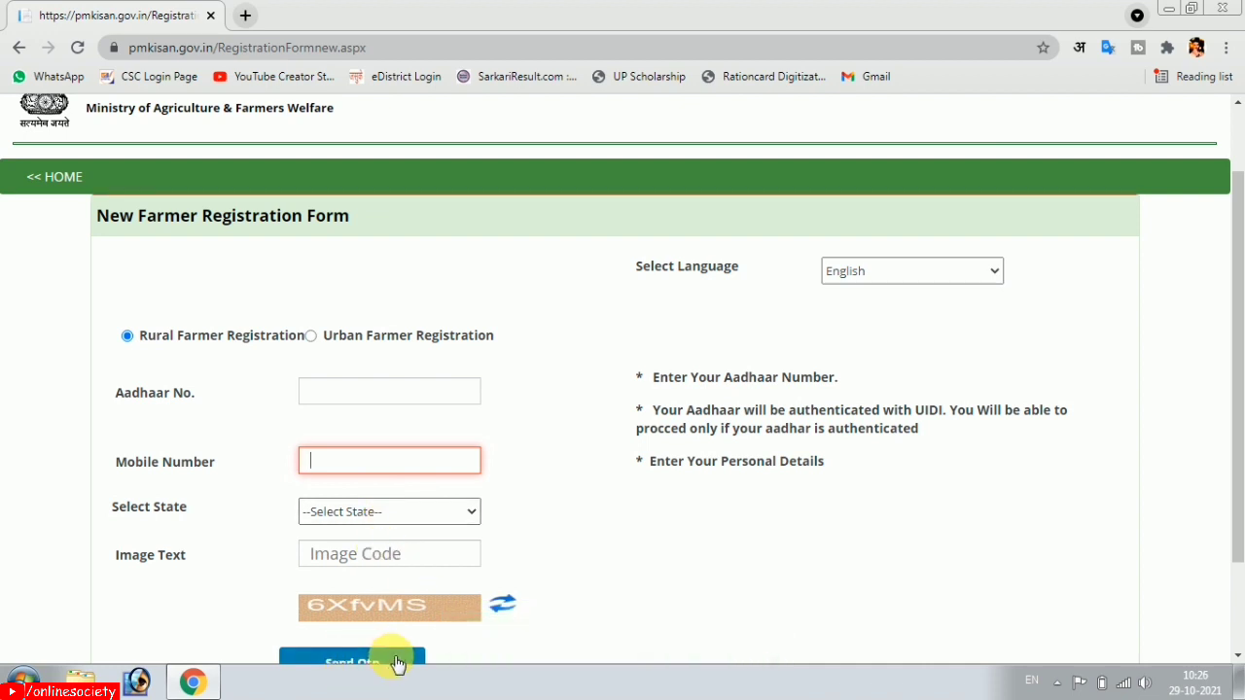
pyautogui.scroll(-1, 409, 606)
pyautogui.scroll(1, 404, 506)
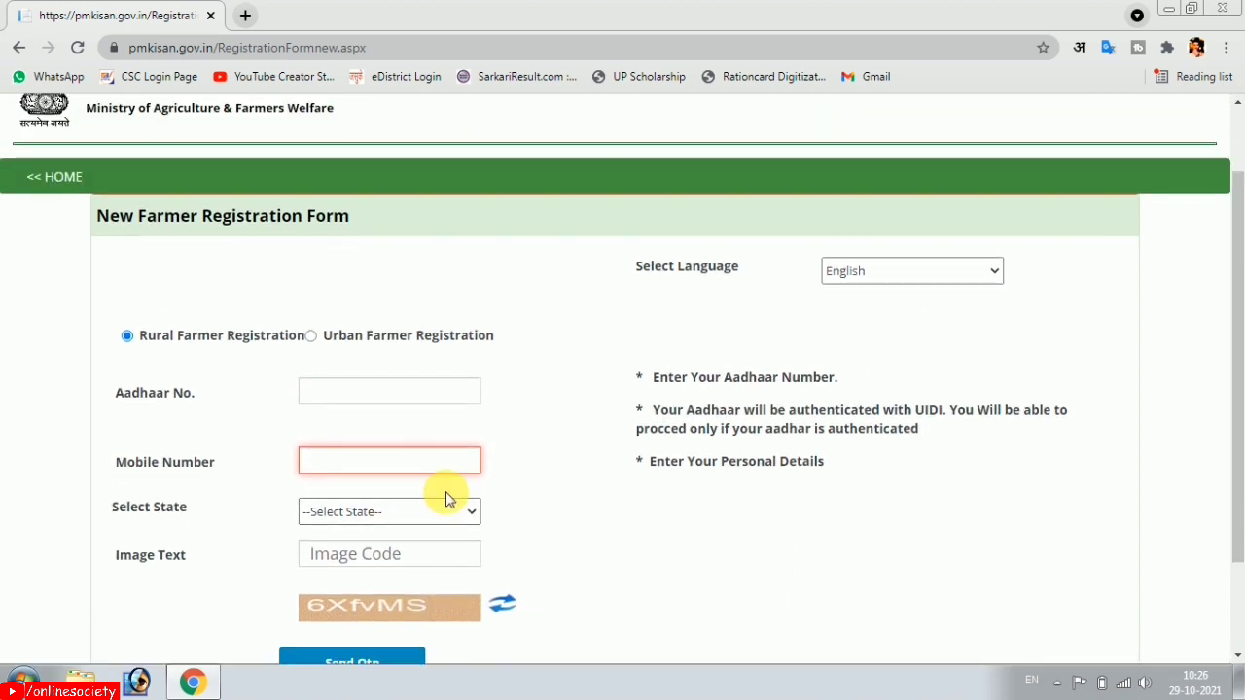
pyautogui.scroll(1, 428, 462)
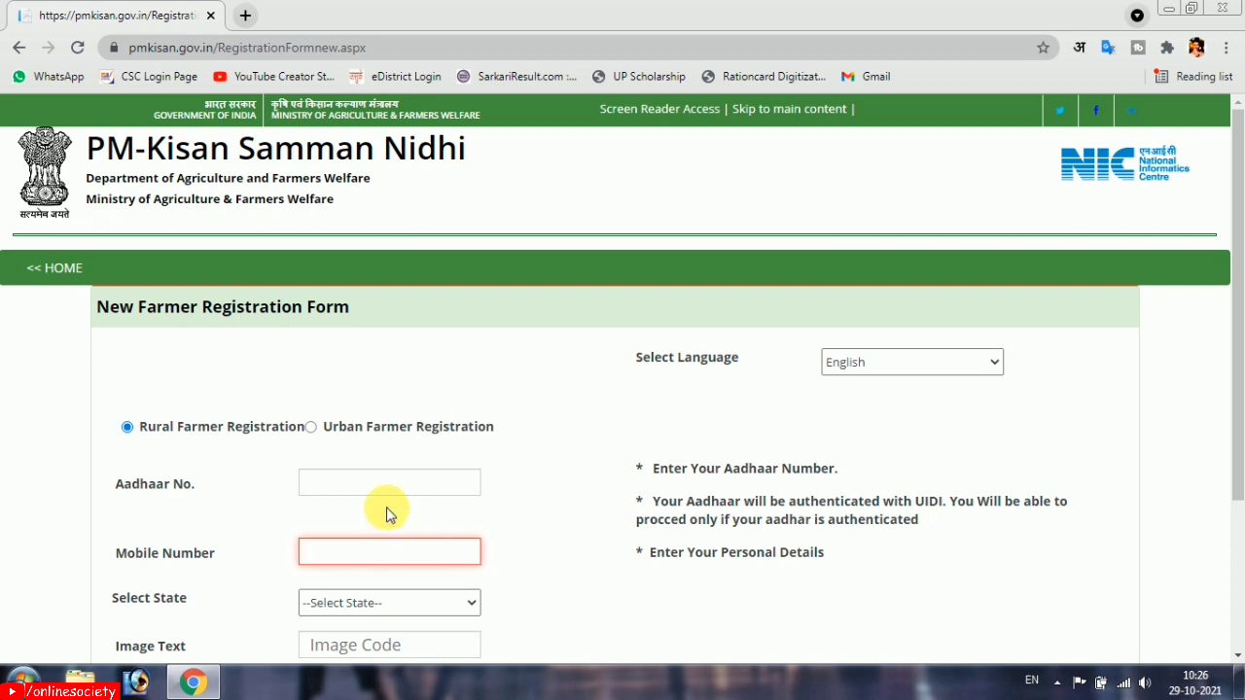
# Return to the PM-Kisan home page and sign in through CSC Login, entering the captcha text
pyautogui.click(61, 268)
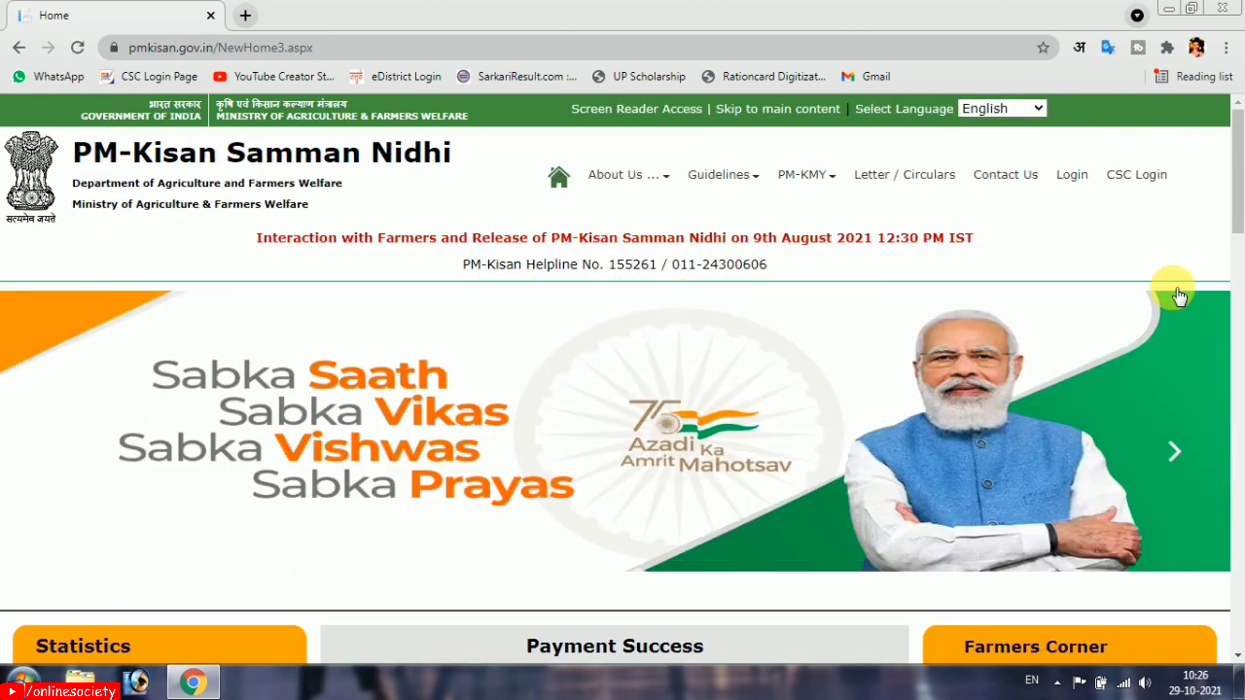
pyautogui.click(1115, 176)
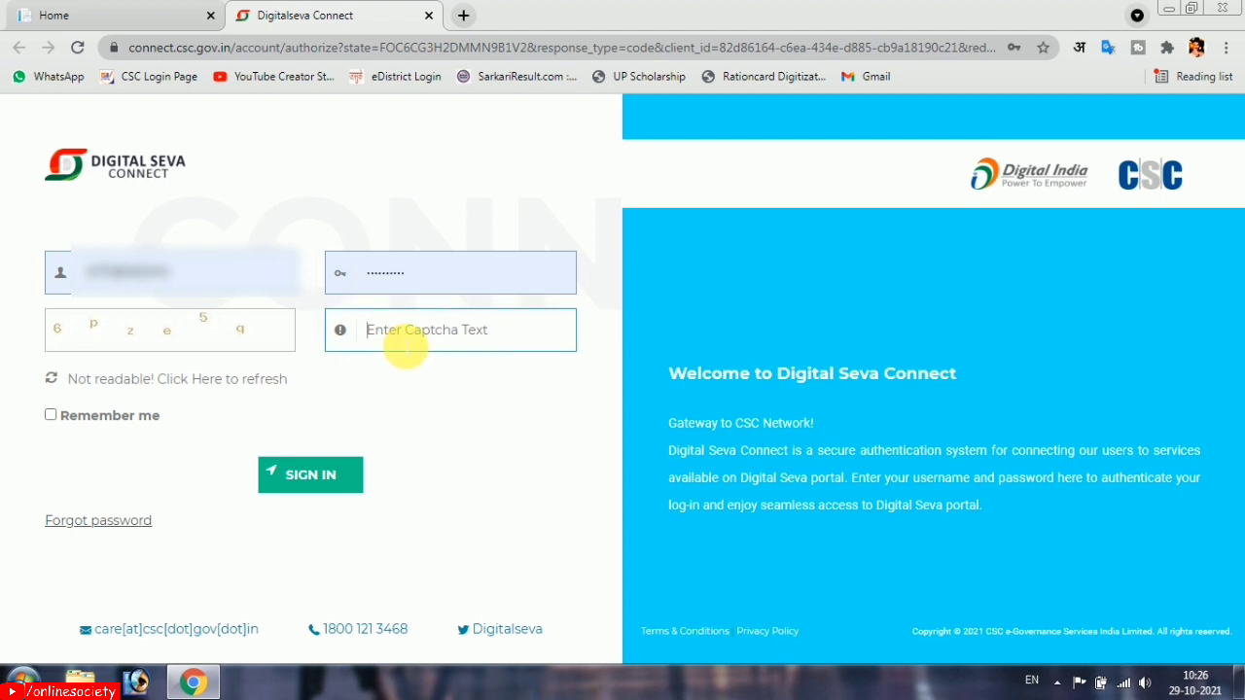
pyautogui.write('6')
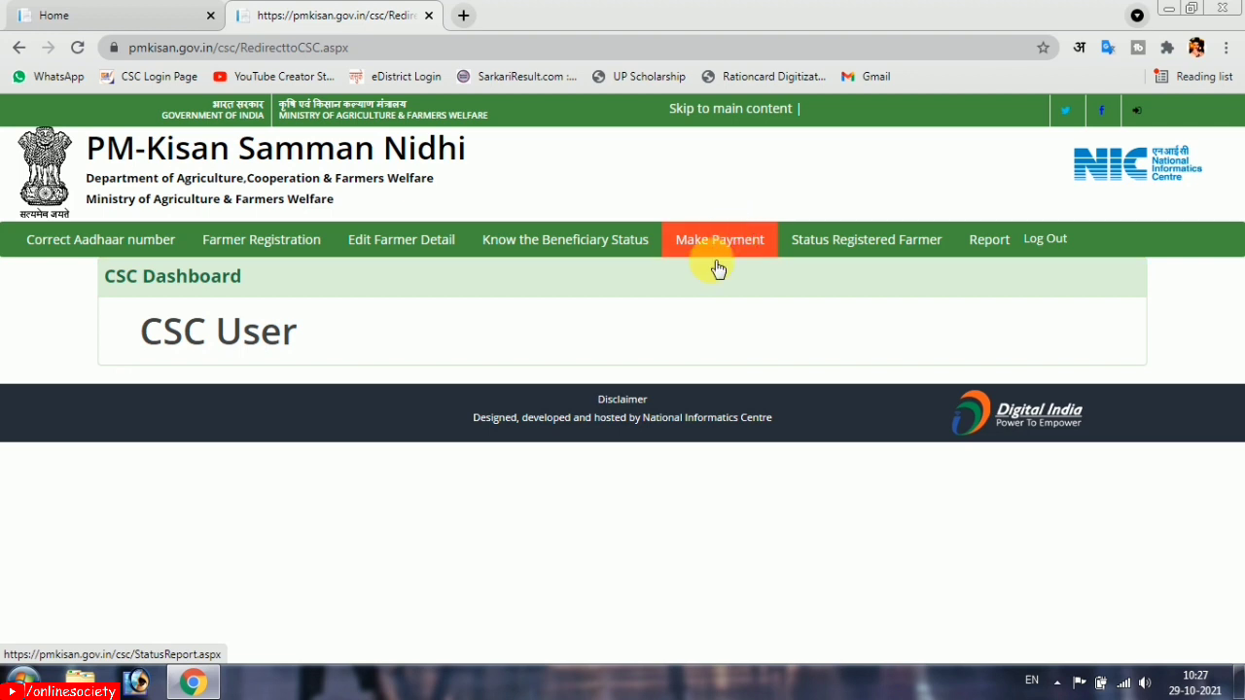
# View the Make Payment page and open the Farmer Registration form of the CSC dashboard
pyautogui.click(747, 243)
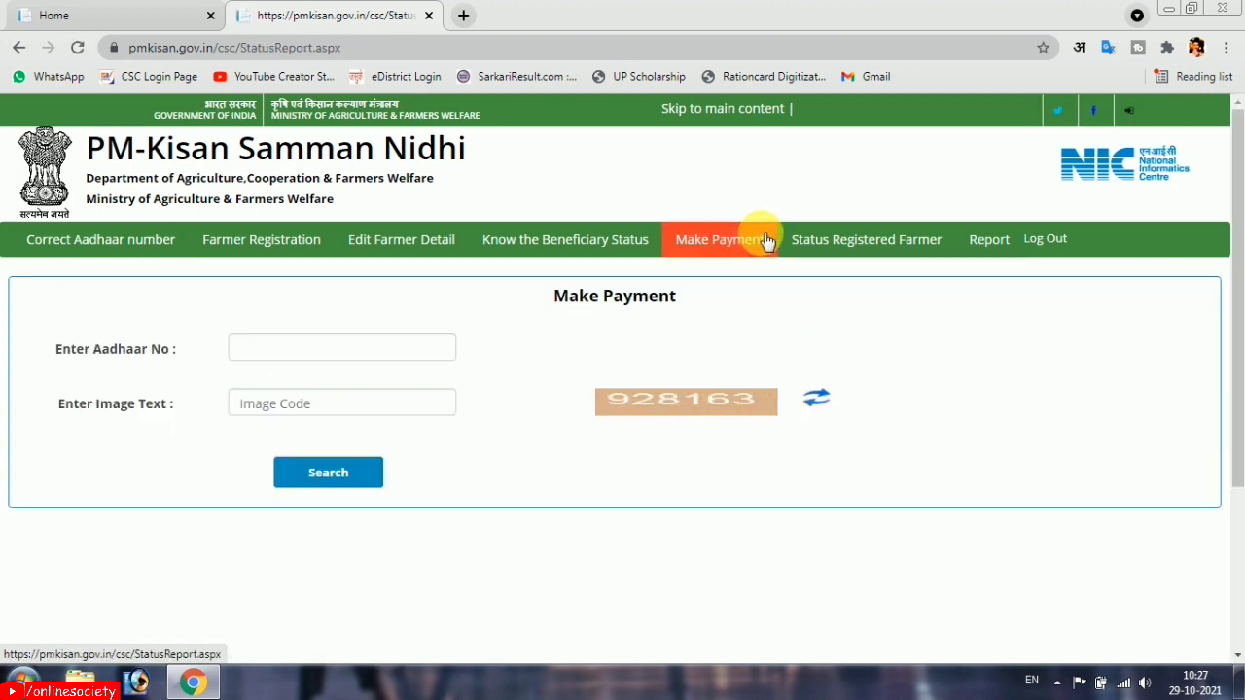
pyautogui.click(297, 250)
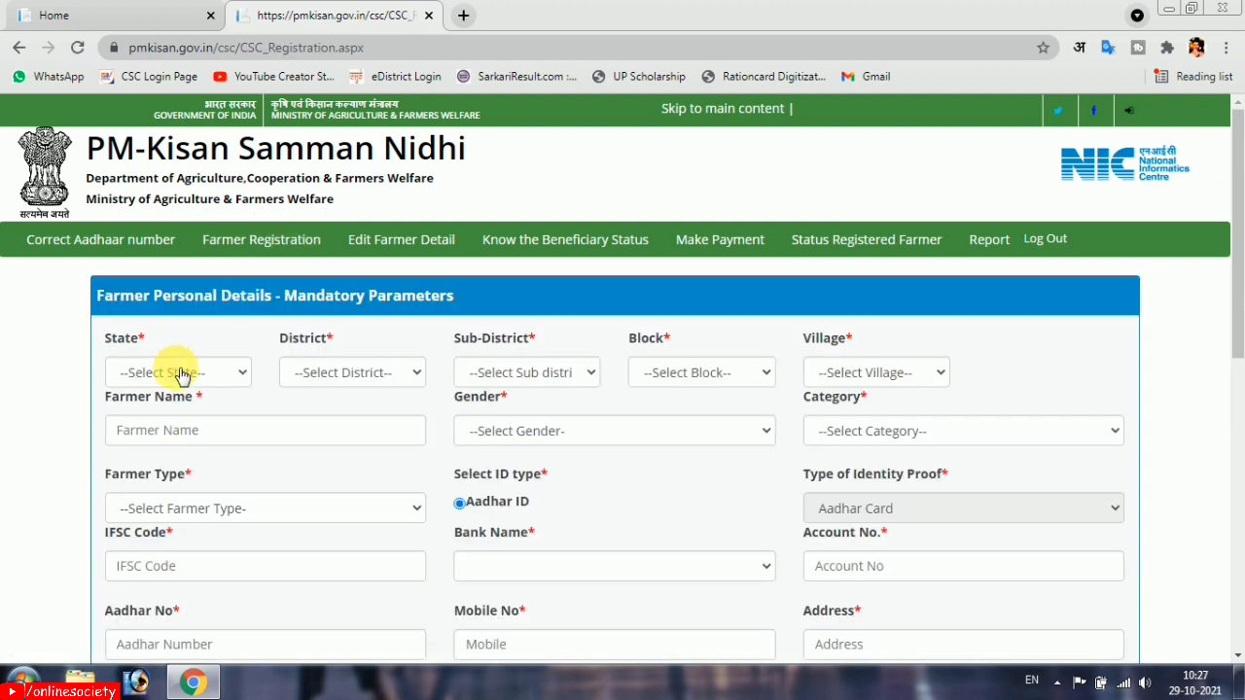
# Set the farmer's state to UTTAR PRADESH and the district to BUDAUN
pyautogui.click(194, 373)
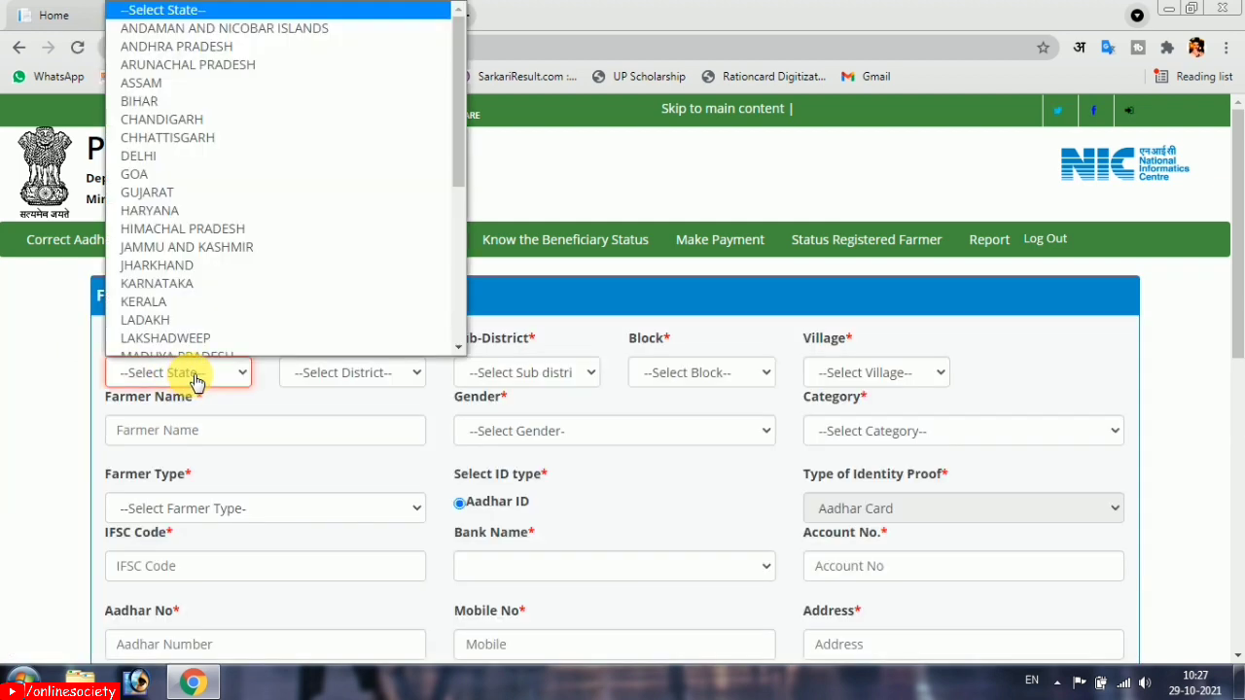
pyautogui.press('u')
pyautogui.press('Return')
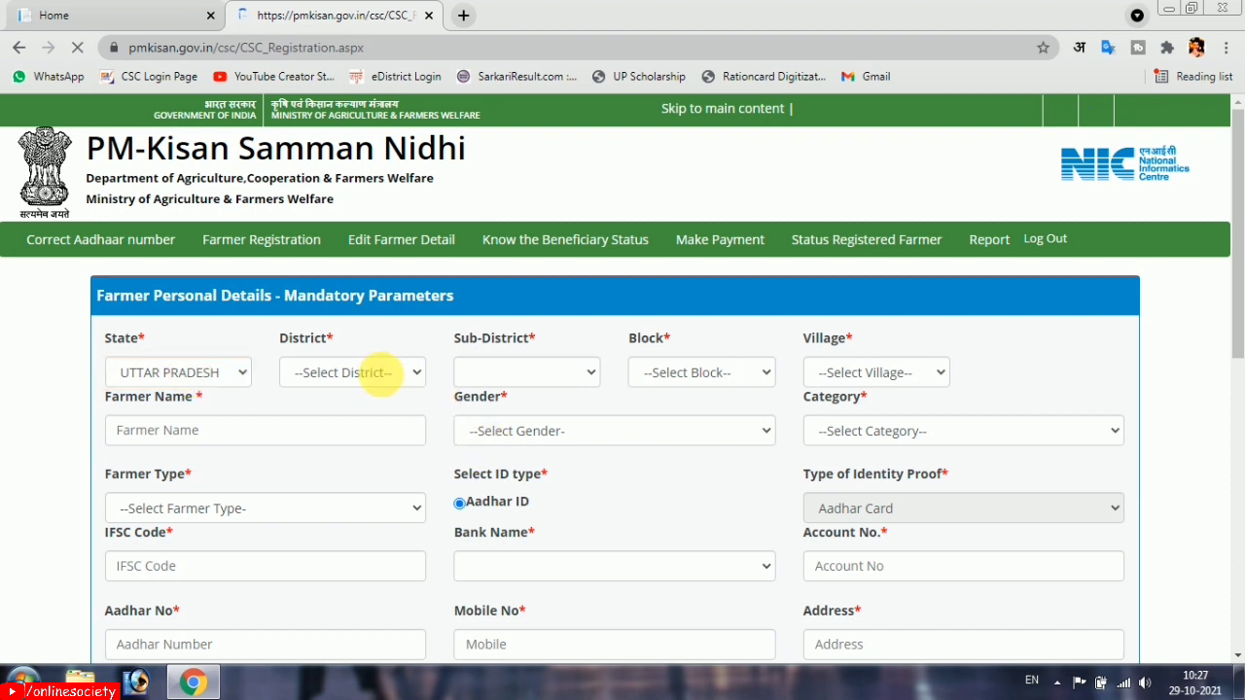
pyautogui.click(386, 376)
pyautogui.press('b')
pyautogui.press('u')
pyautogui.press('Return')
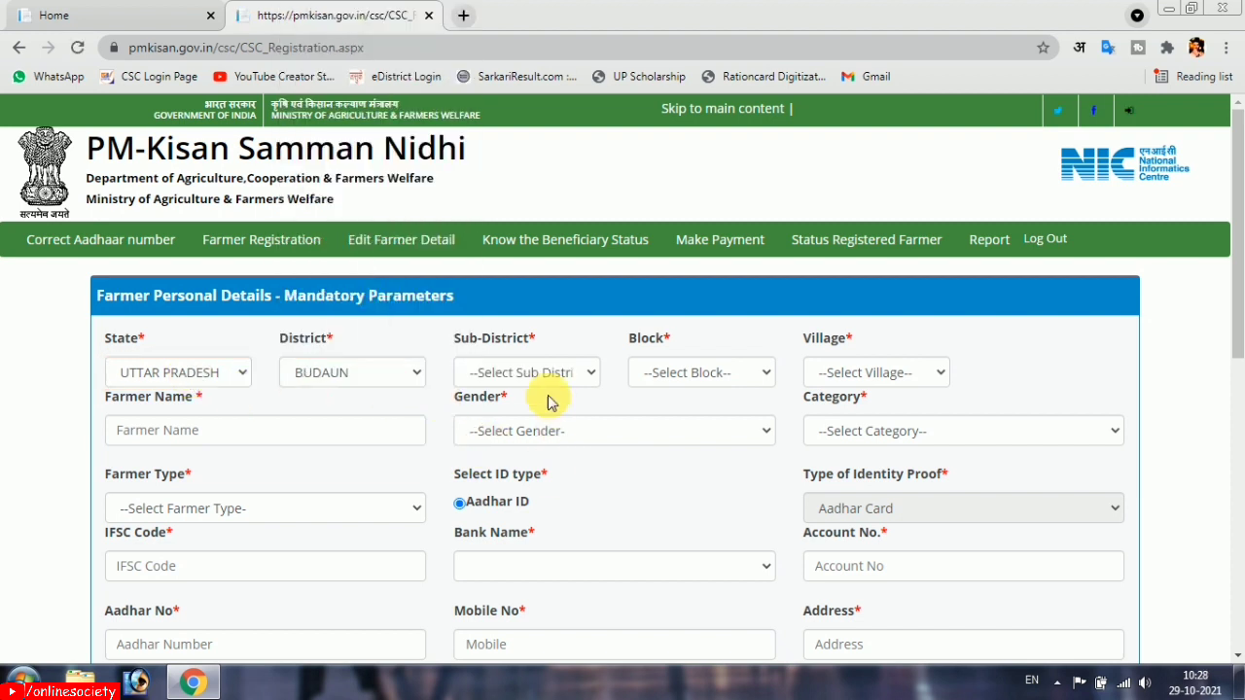
# Set the sub-district to Budaun and the block to JAGAT
pyautogui.click(541, 376)
pyautogui.click(530, 452)
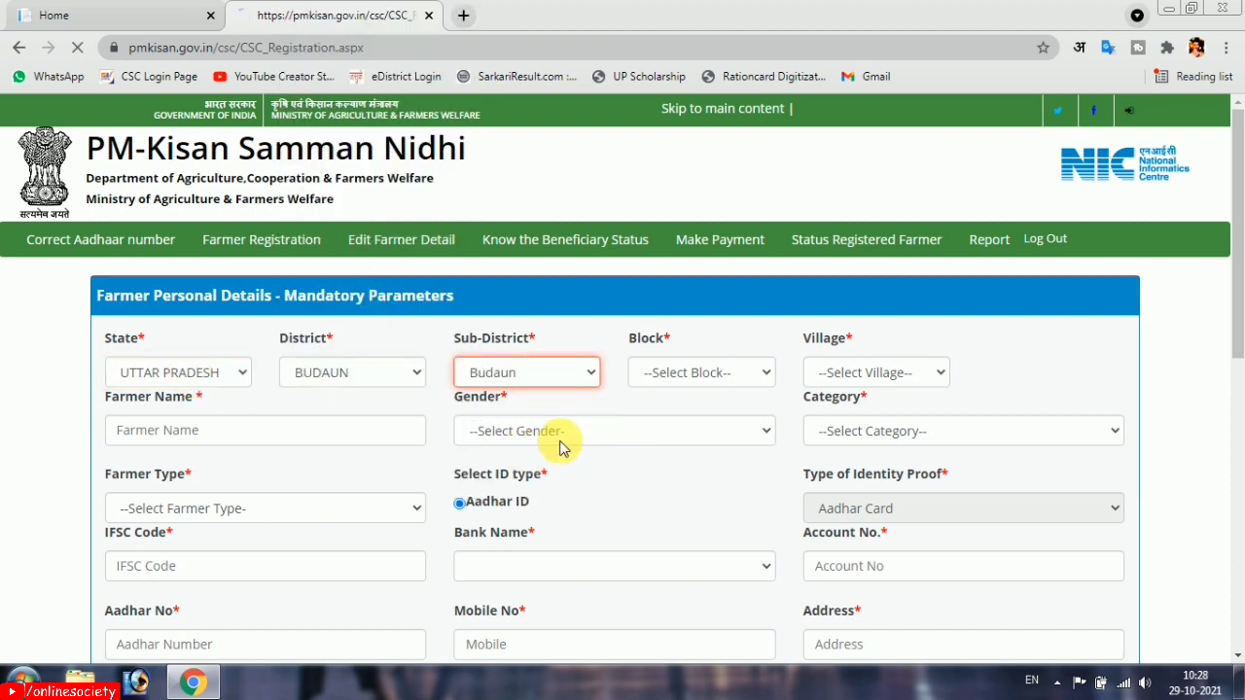
pyautogui.click(702, 373)
pyautogui.press('j')
pyautogui.press('Return')
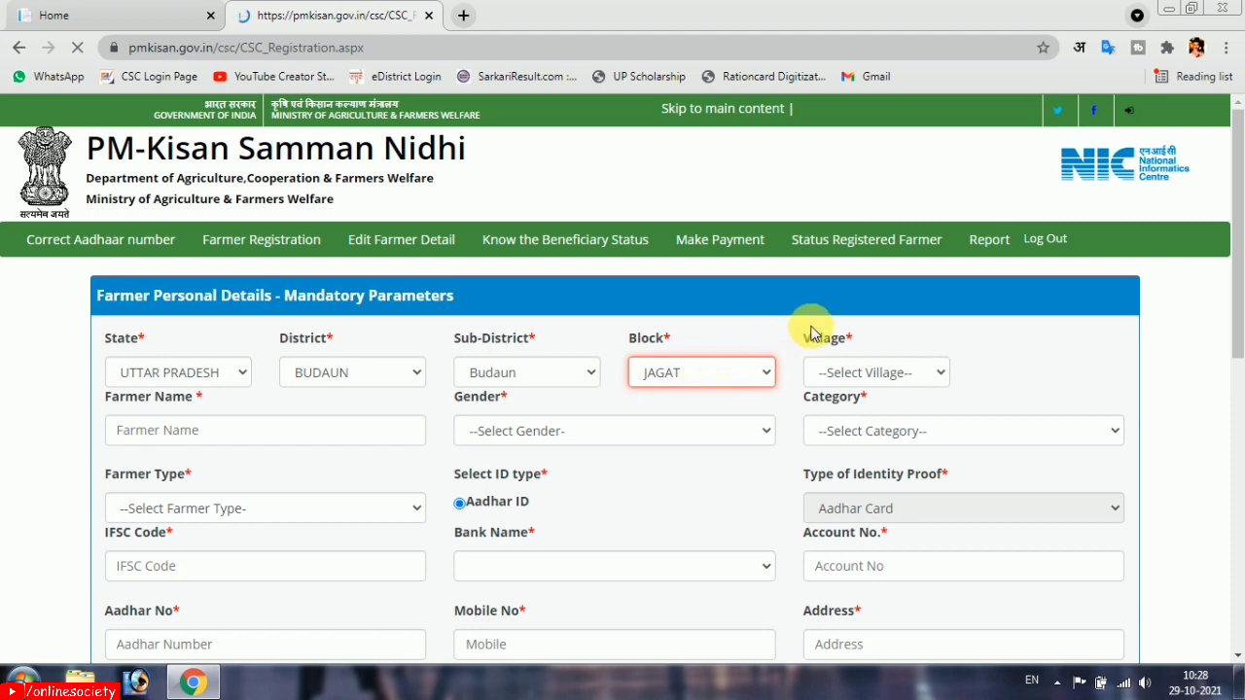
# Choose Narau Buzurg as the farmer's village
pyautogui.click(877, 372)
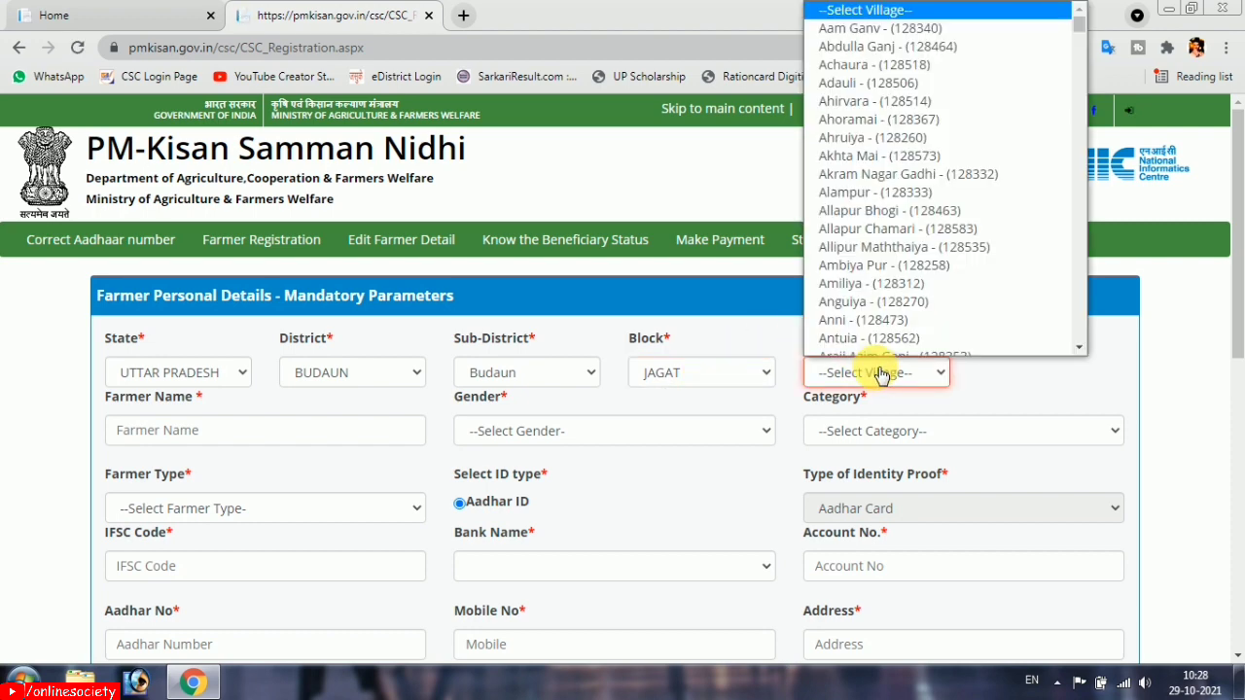
pyautogui.write('nar')
pyautogui.press('Return')
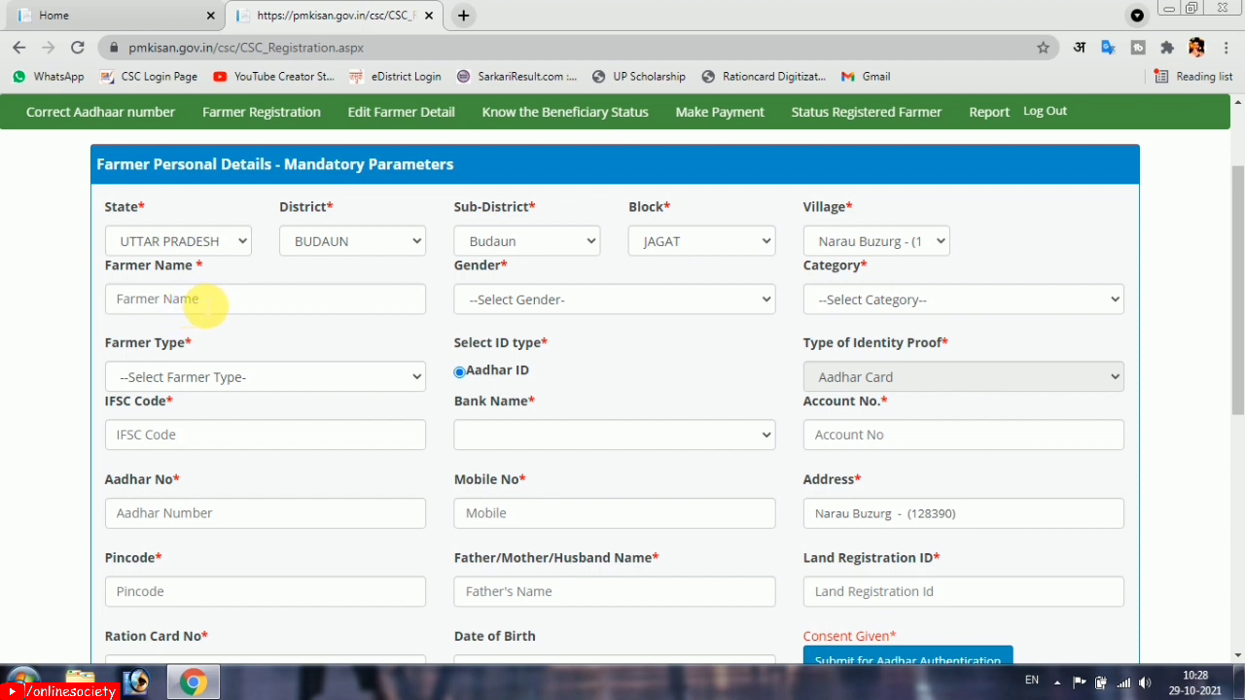
# Leave the farmer name blank, and set the gender to Male and the category to General/Others
pyautogui.click(209, 301)
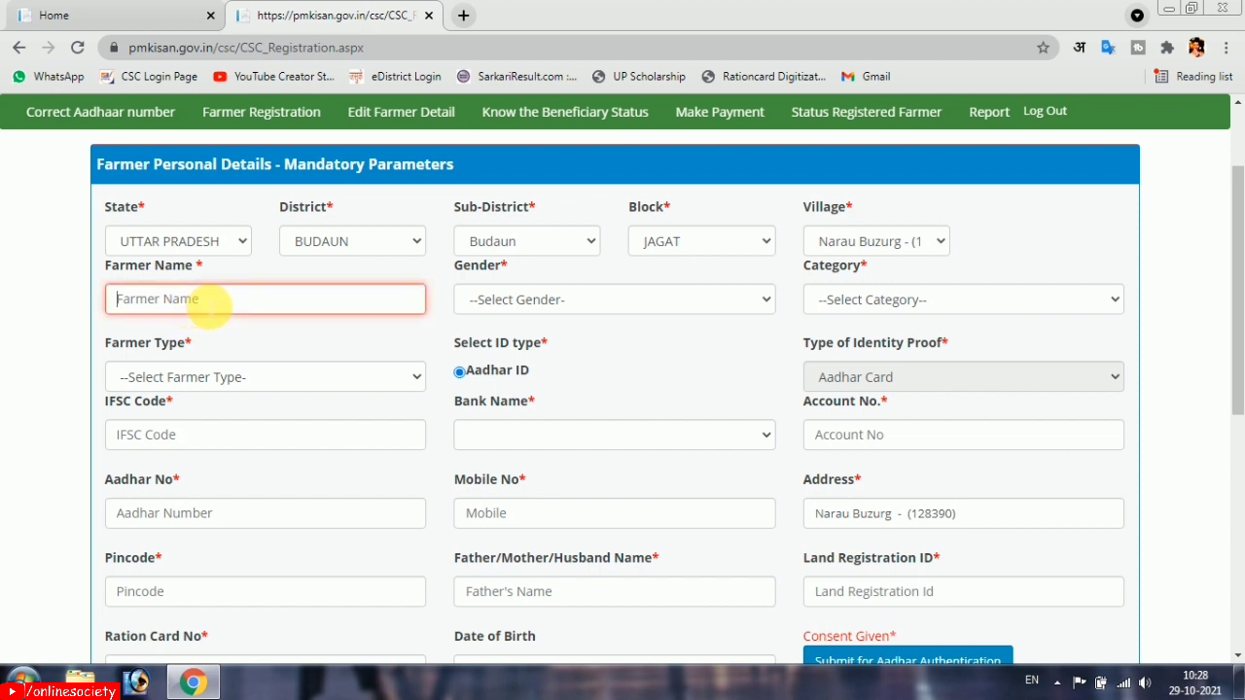
pyautogui.click(516, 302)
pyautogui.click(516, 343)
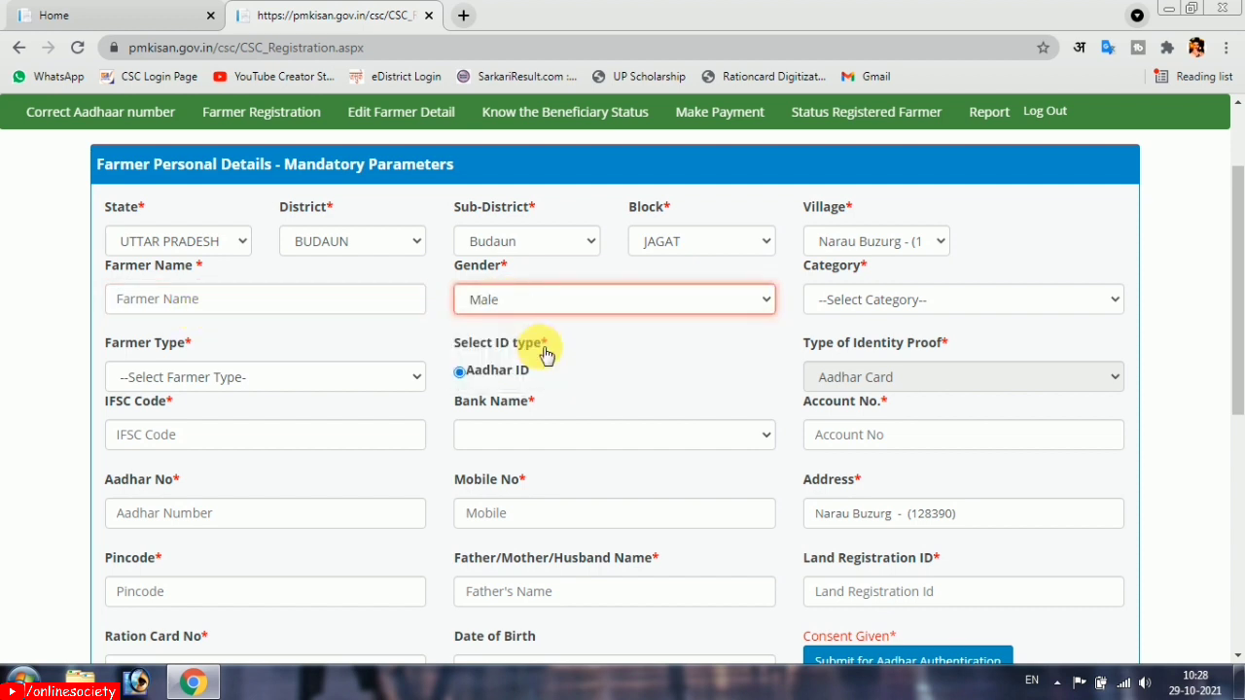
pyautogui.click(866, 304)
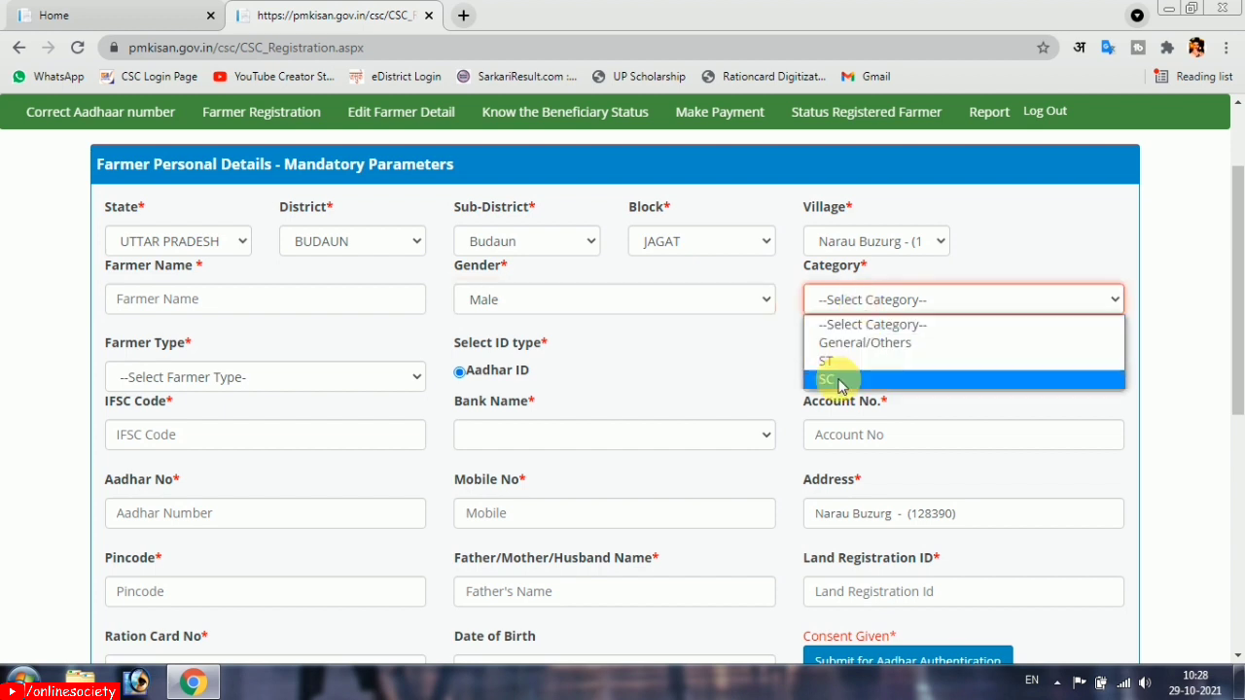
pyautogui.click(881, 347)
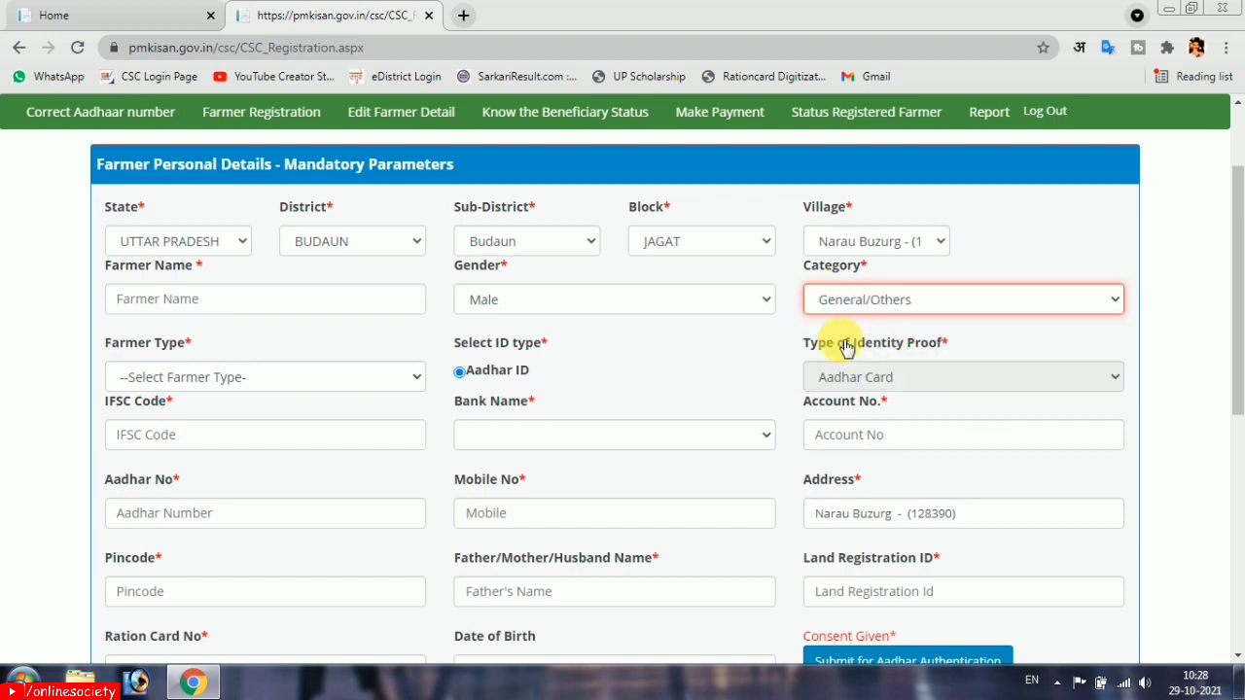
# Look at the available Farmer Type options and the Aadhar ID type without choosing a farmer type
pyautogui.click(221, 382)
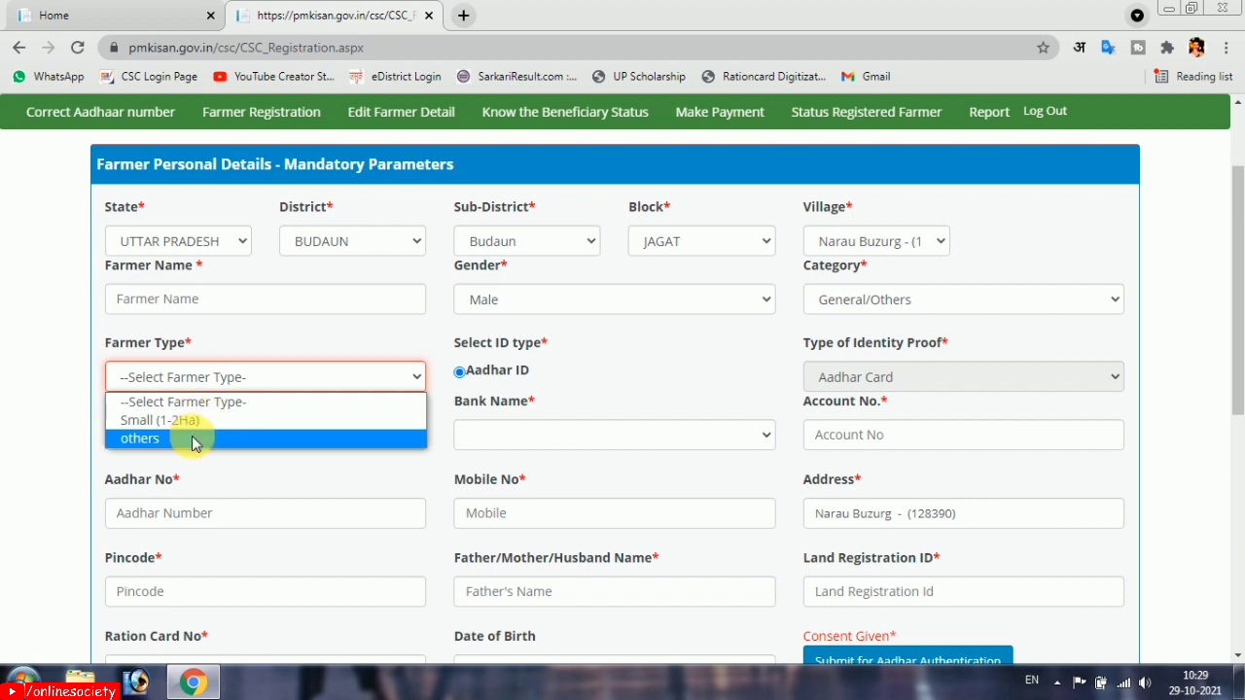
pyautogui.click(613, 368)
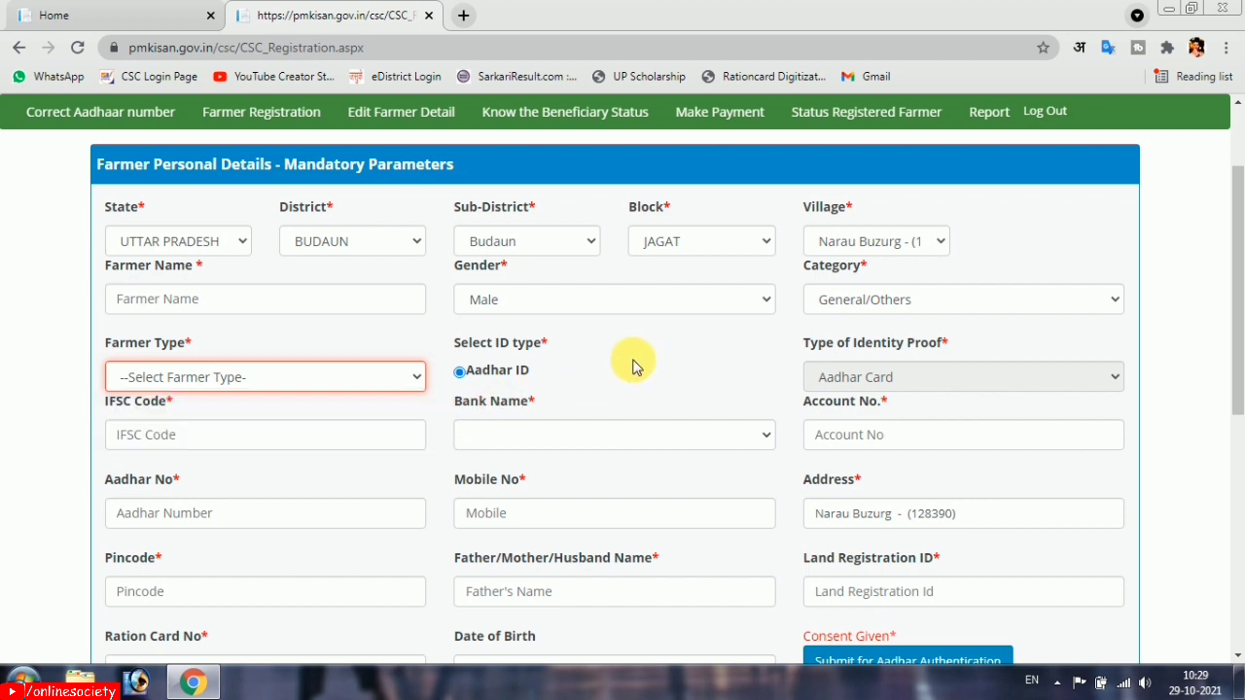
pyautogui.click(511, 376)
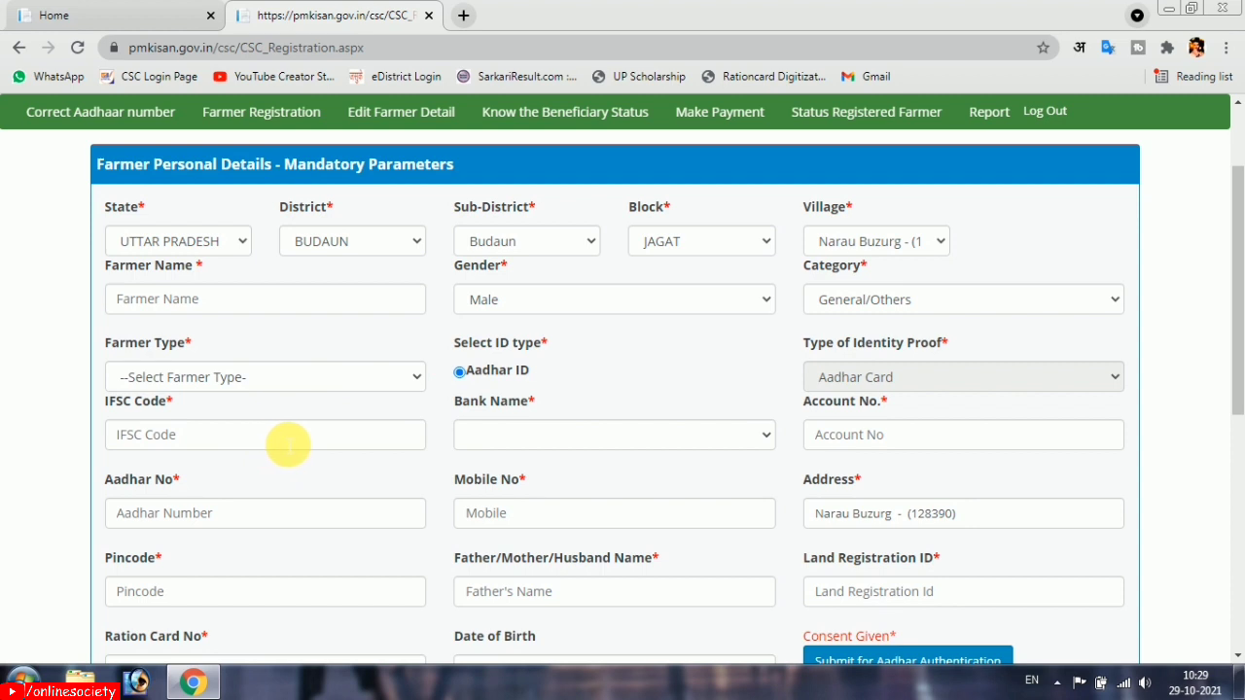
# Enter the IFSC code sbin0008903 and select STATE BANK OF INDIA as the bank name
pyautogui.scroll(-1, 286, 442)
pyautogui.click(241, 352)
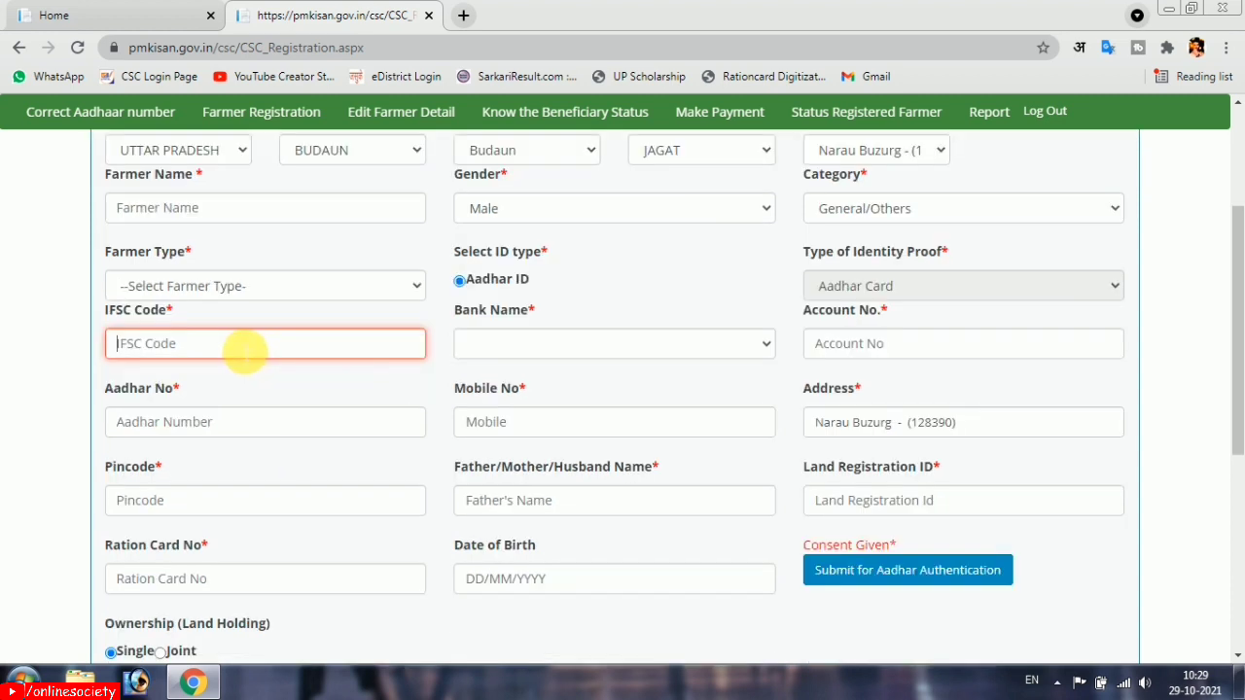
pyautogui.click(586, 346)
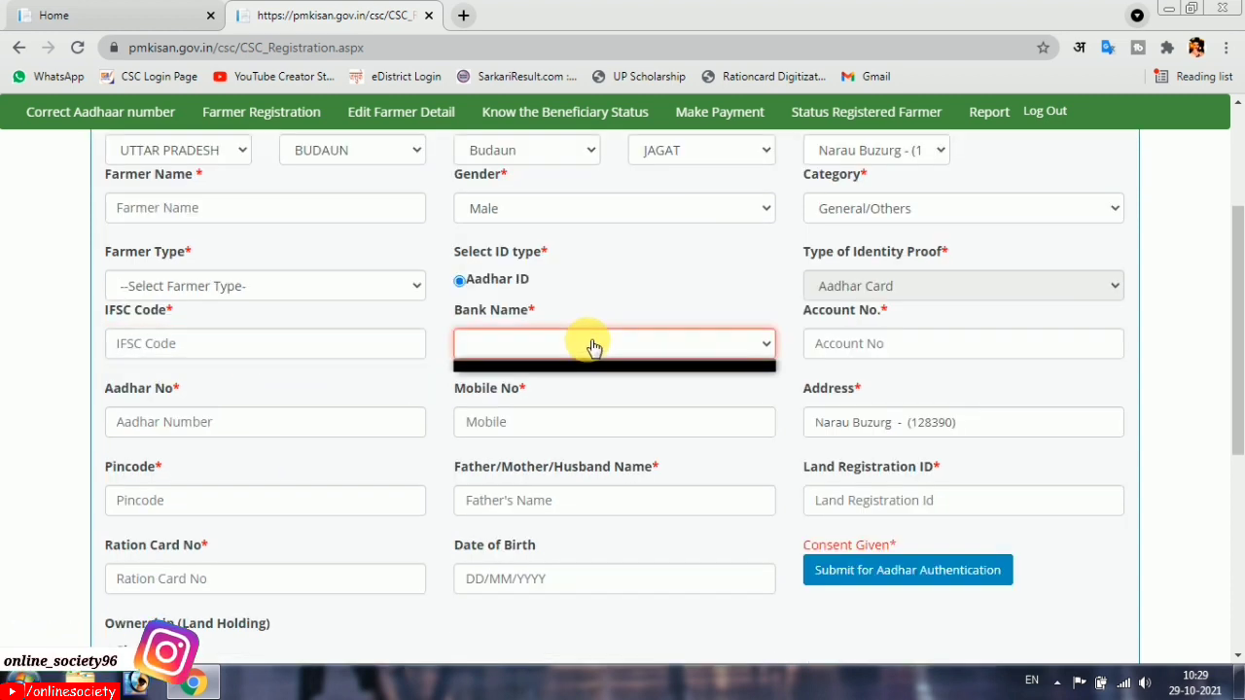
pyautogui.click(300, 346)
pyautogui.write('sbin0008903')
pyautogui.scroll(-1, 389, 408)
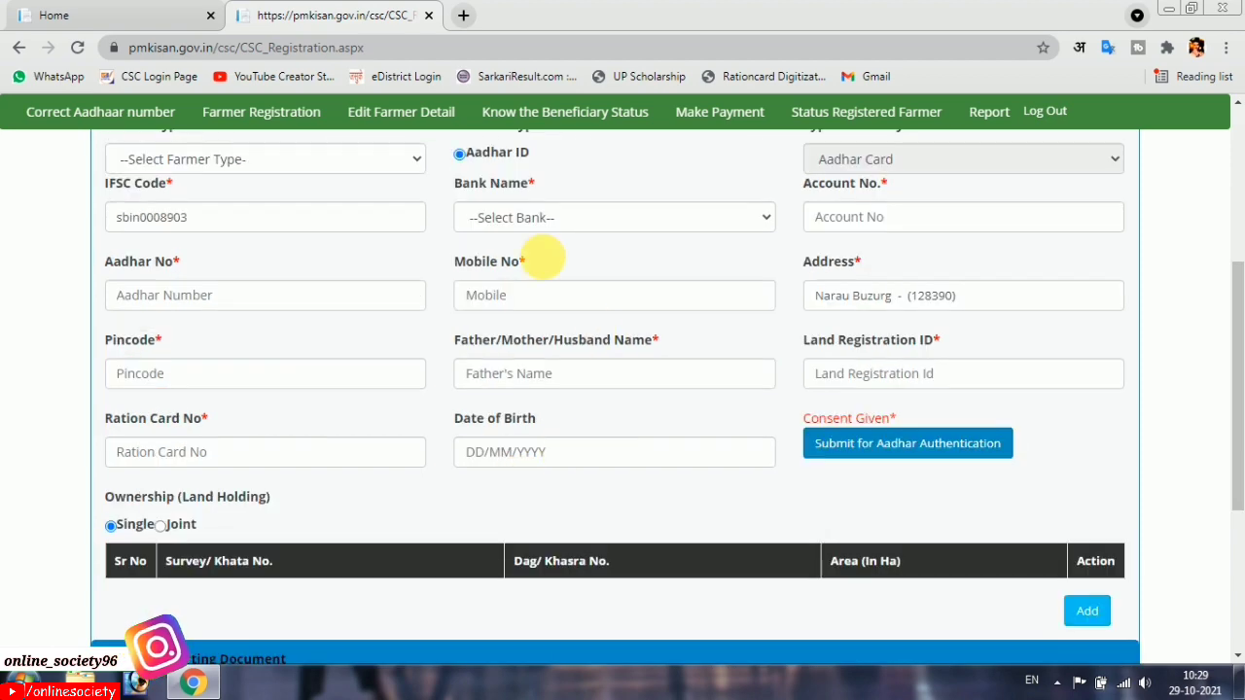
pyautogui.click(541, 216)
pyautogui.click(556, 260)
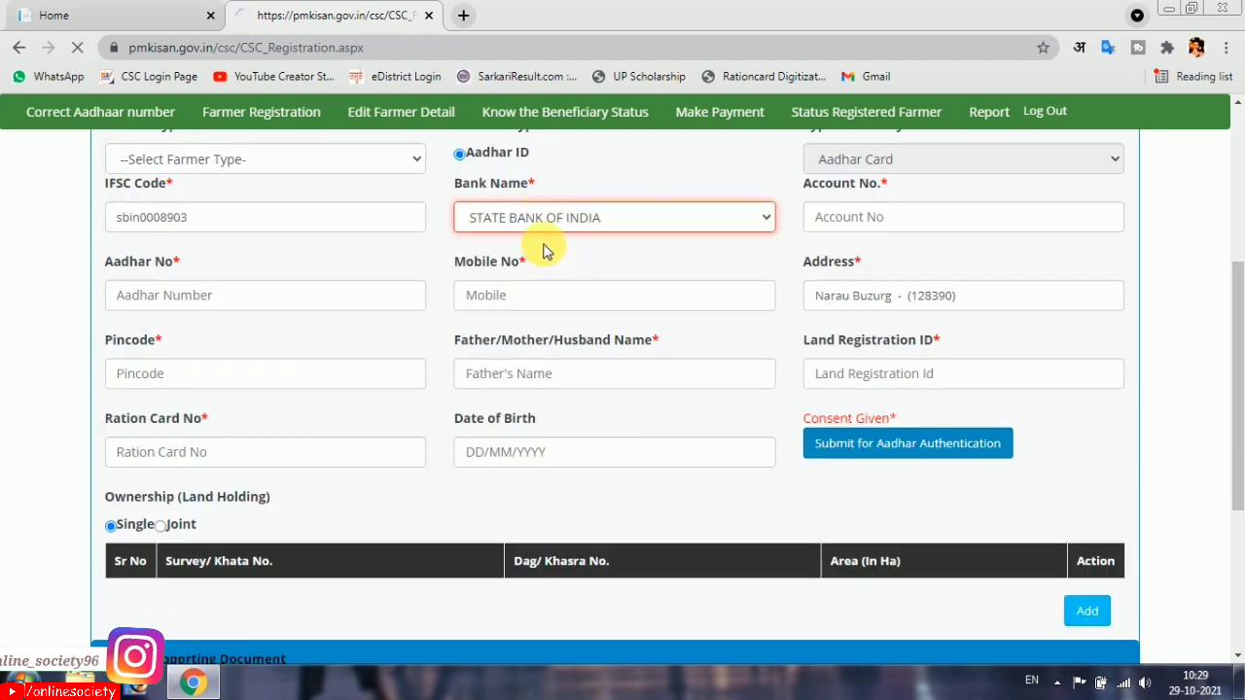
# Look over the Account No, Aadhar No, Mobile No and Address fields without entering anything
pyautogui.scroll(-5, 856, 292)
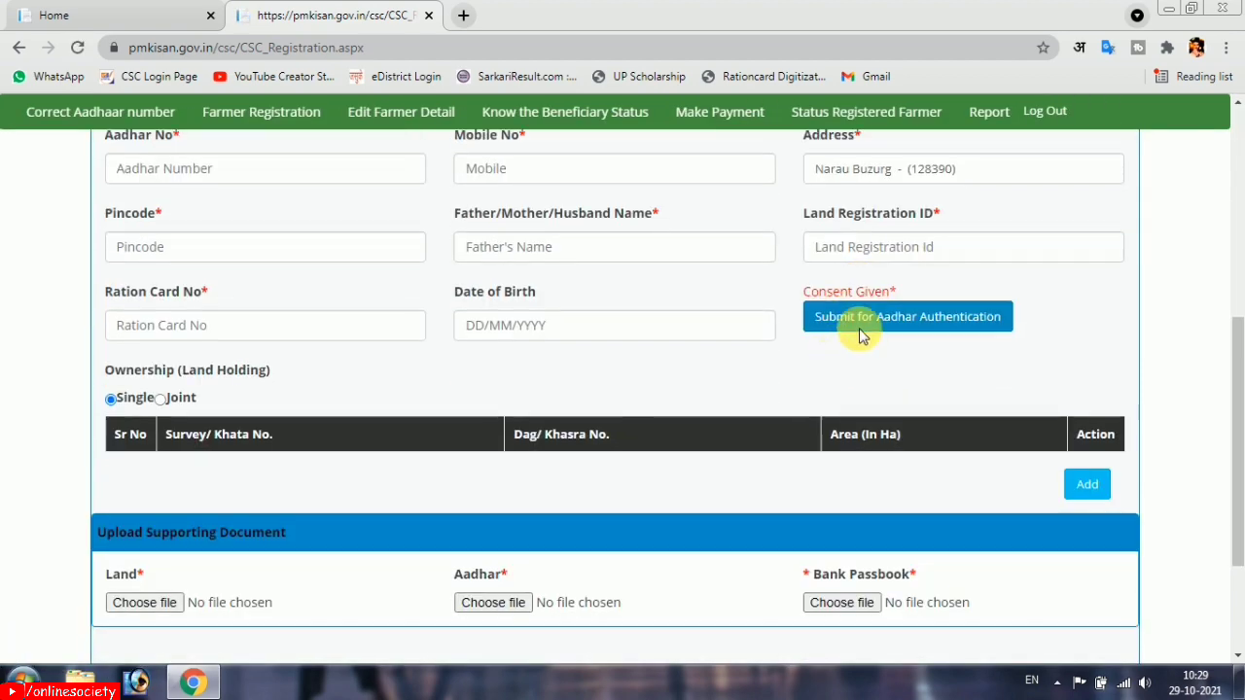
pyautogui.scroll(2, 866, 321)
pyautogui.click(876, 277)
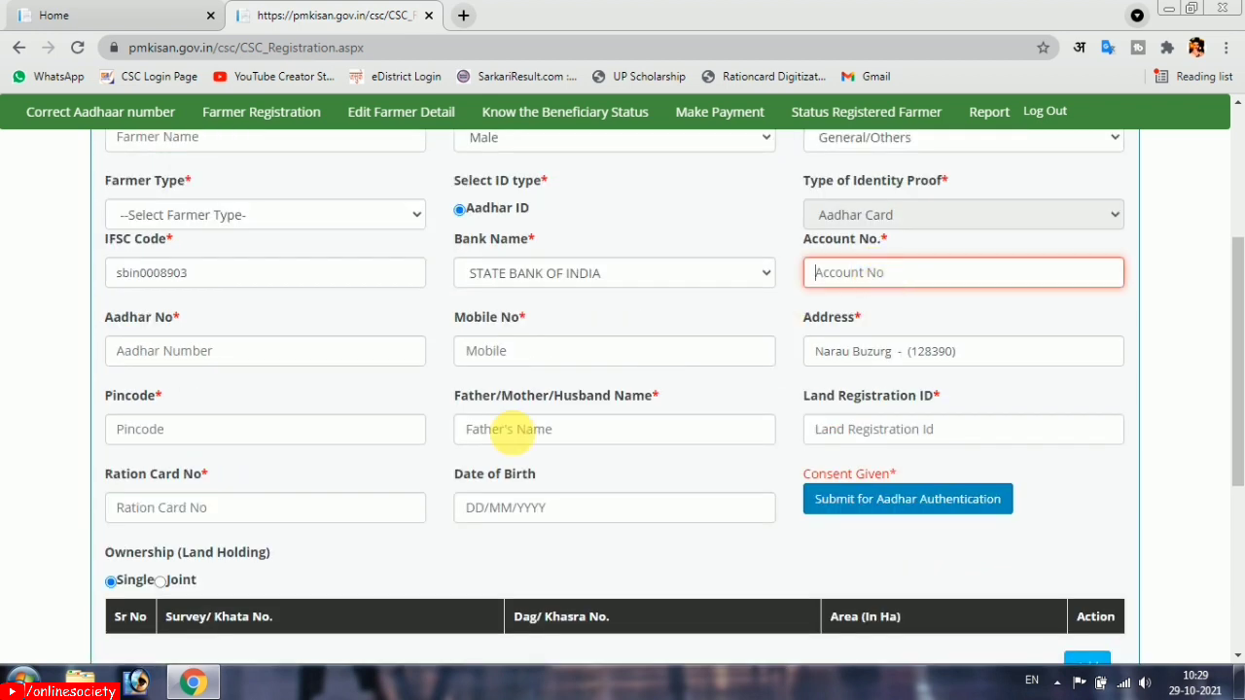
pyautogui.click(277, 367)
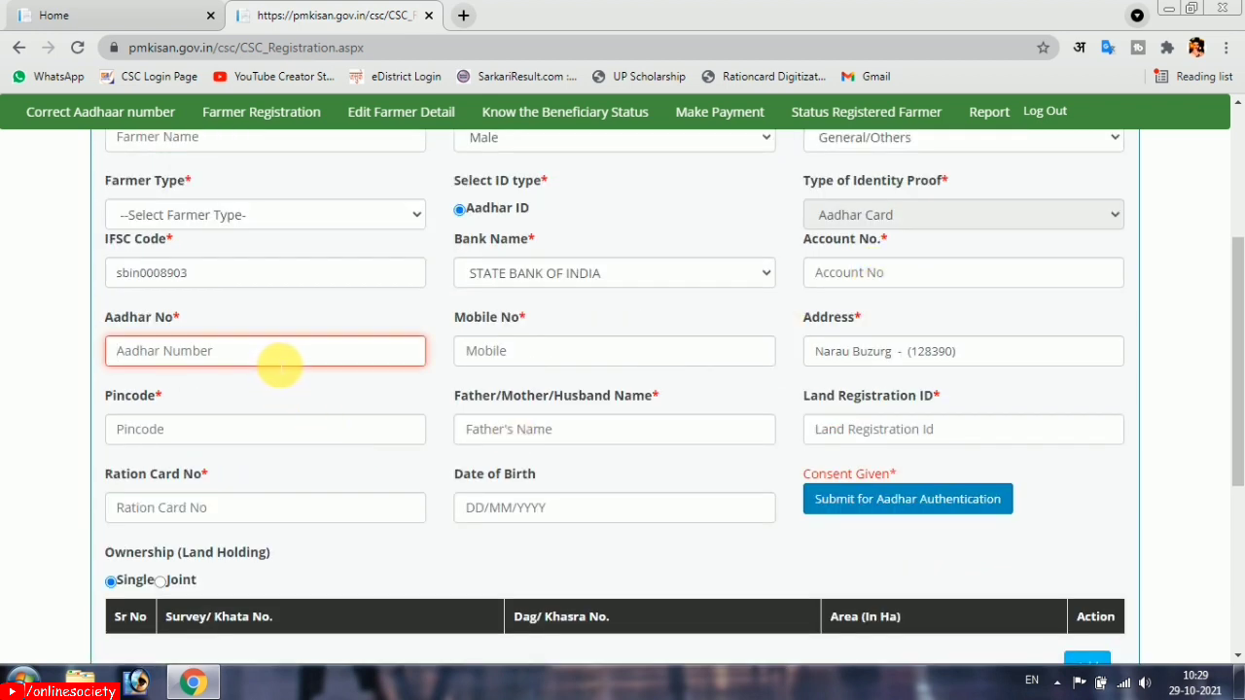
pyautogui.click(570, 360)
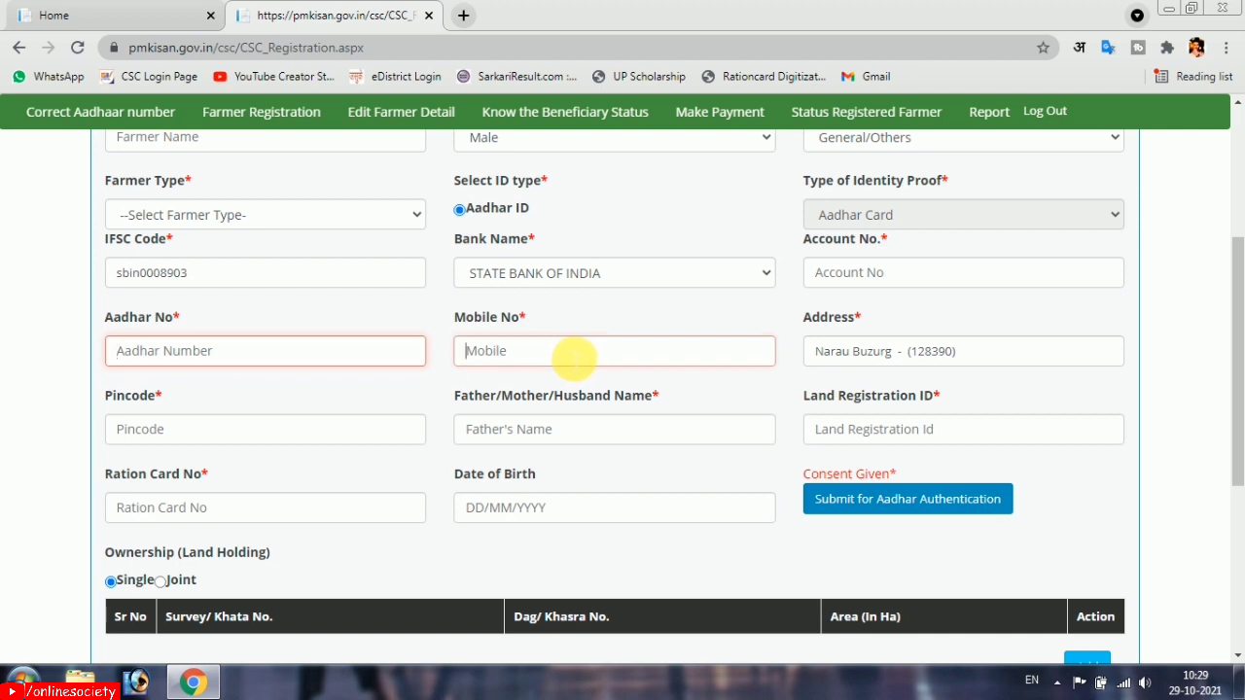
pyautogui.moveTo(1002, 352); pyautogui.dragTo(690, 356)
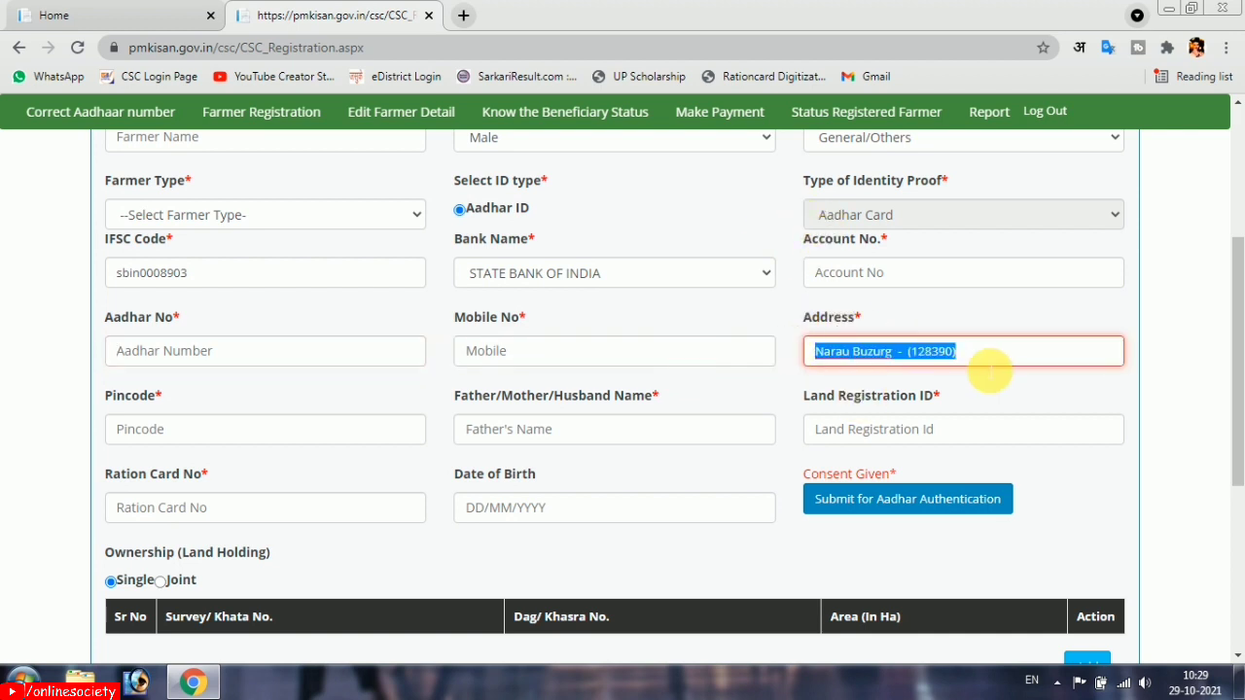
# Review the Pincode, Ration Card No, Date of Birth and Land Registration ID fields, leaving them blank
pyautogui.click(223, 431)
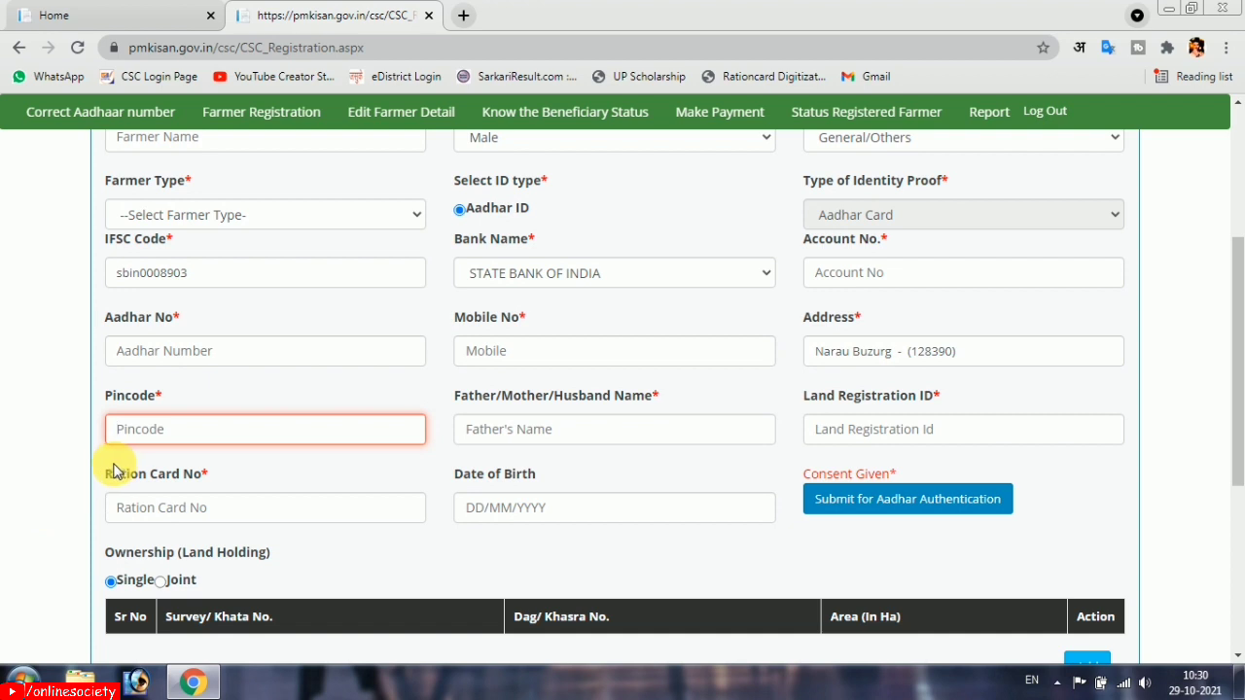
pyautogui.moveTo(103, 474); pyautogui.dragTo(215, 474)
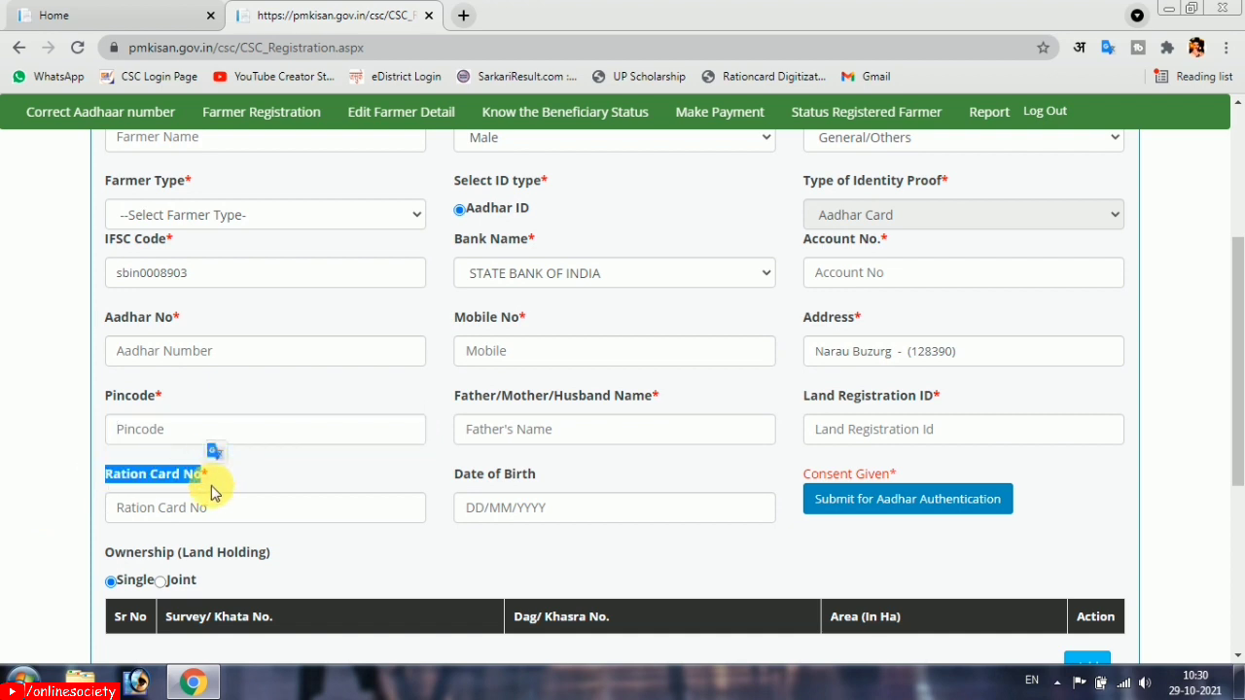
pyautogui.click(231, 515)
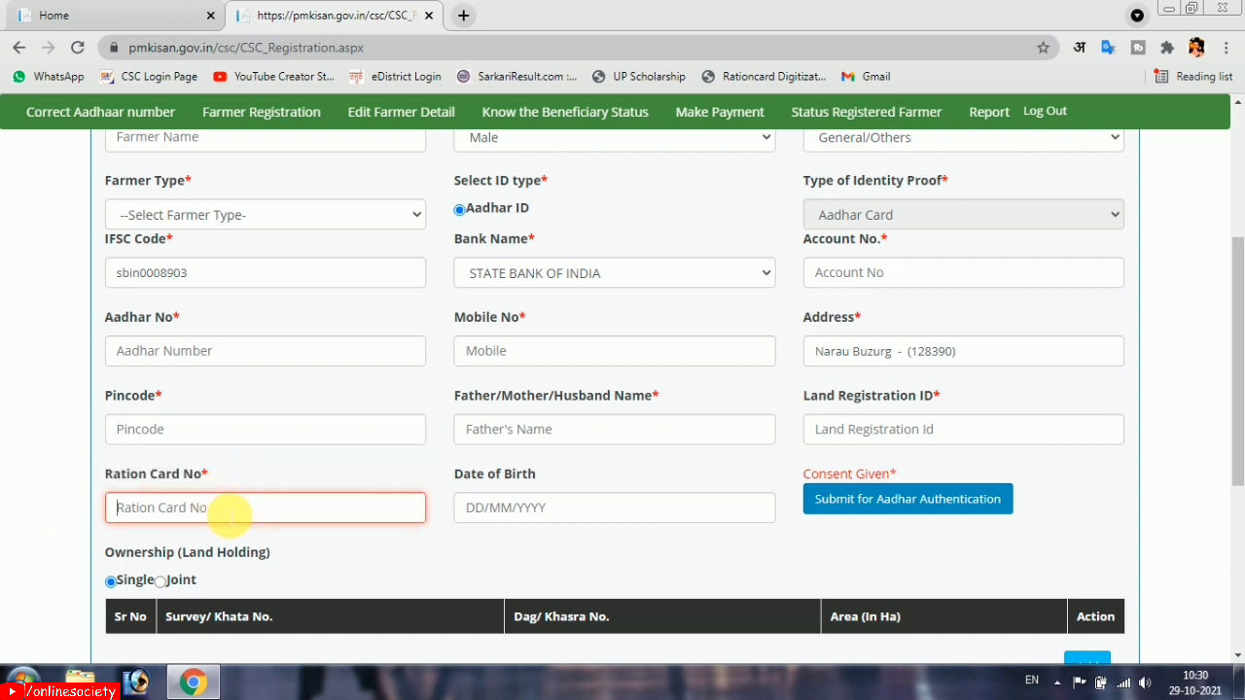
pyautogui.moveTo(440, 477); pyautogui.dragTo(583, 477)
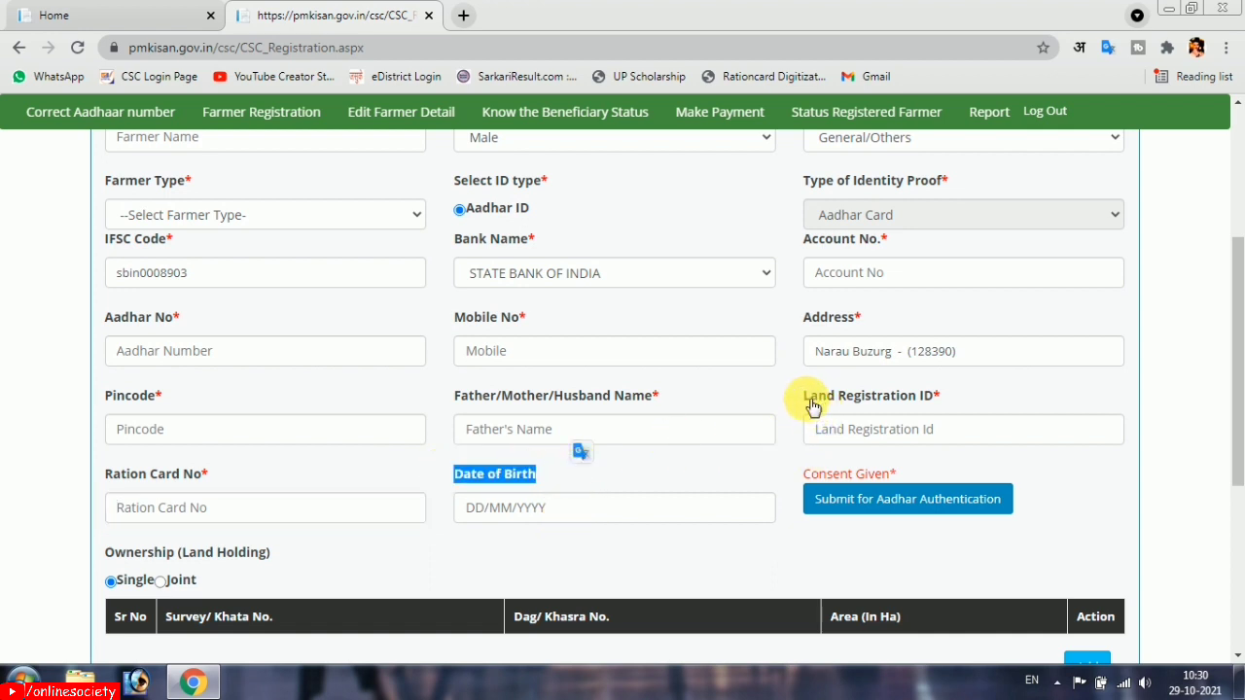
pyautogui.moveTo(801, 394); pyautogui.dragTo(921, 420)
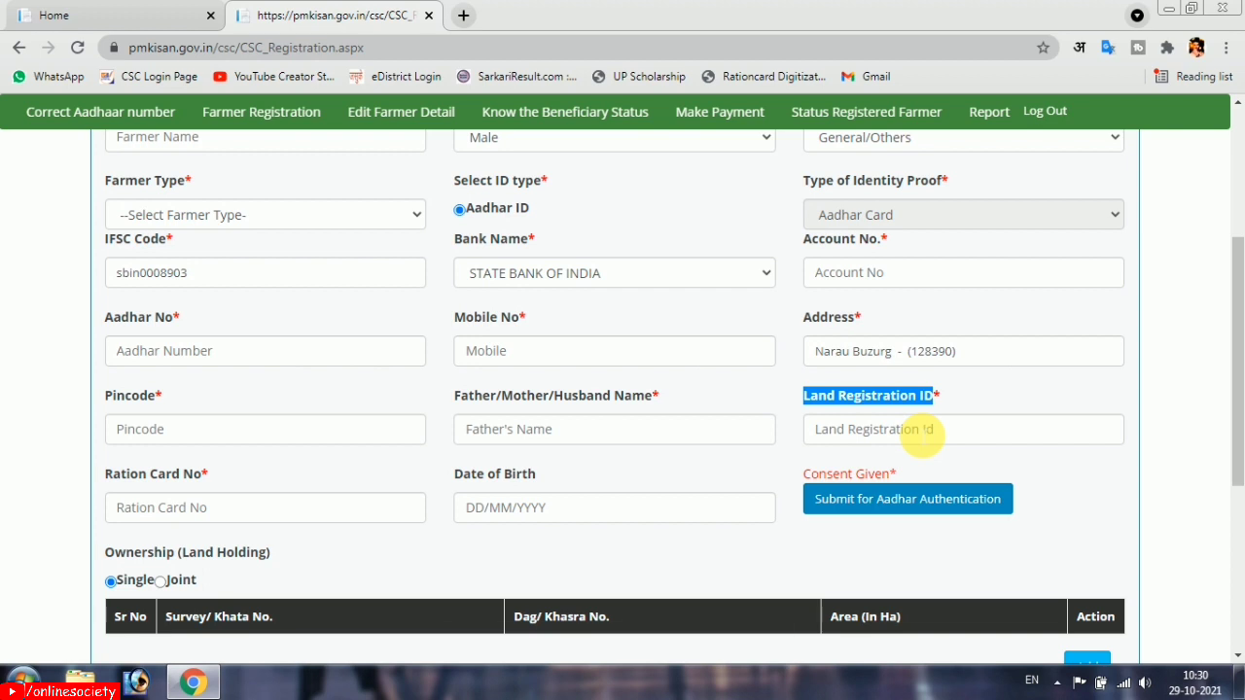
pyautogui.click(919, 431)
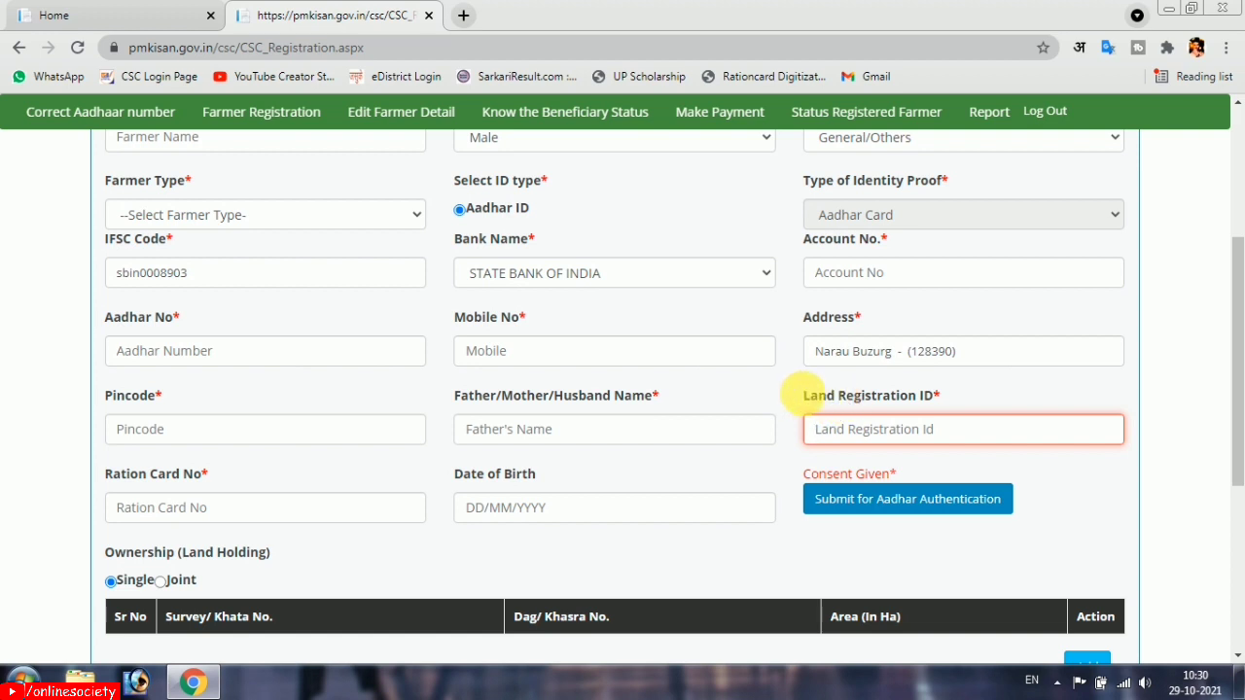
pyautogui.moveTo(803, 395); pyautogui.dragTo(953, 410)
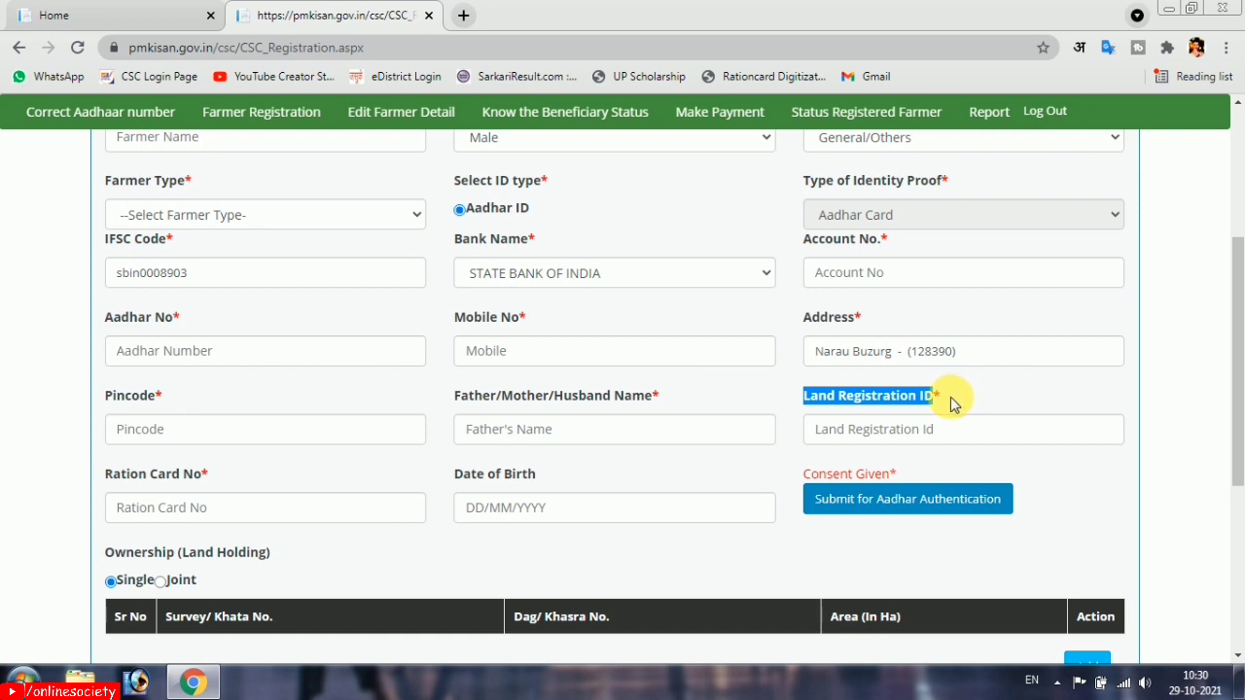
pyautogui.click(926, 430)
pyautogui.scroll(-2, 924, 430)
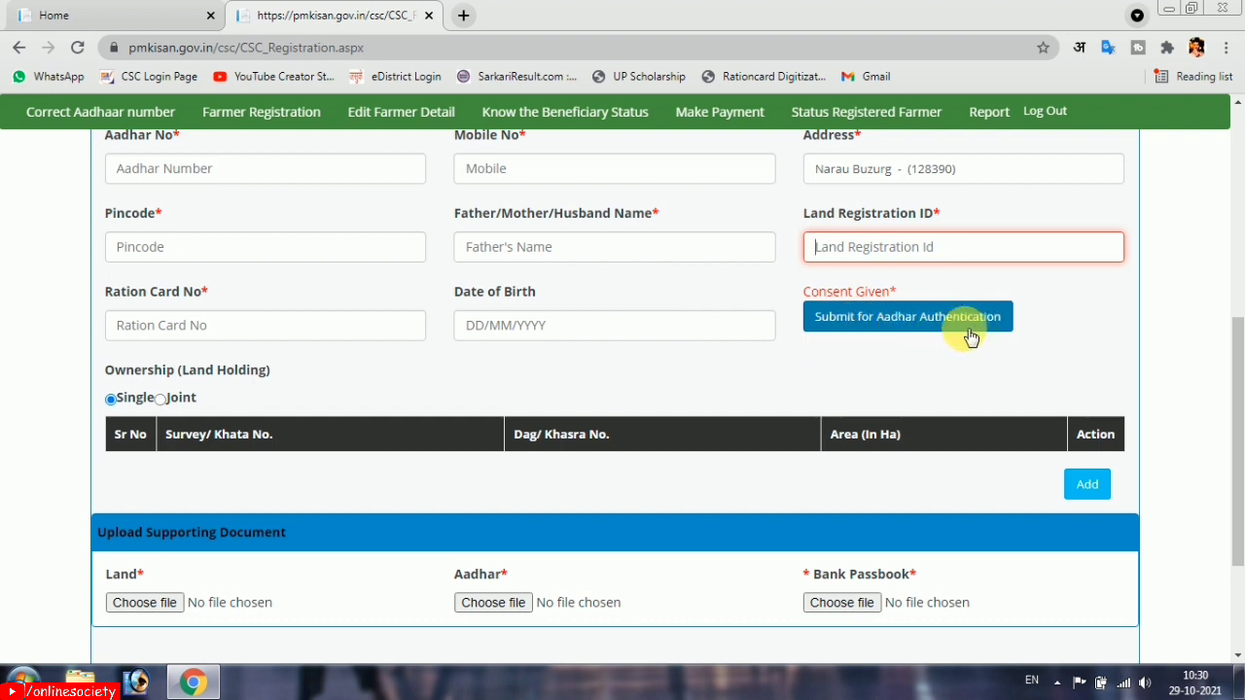
# Set the land holding ownership to Joint
pyautogui.scroll(1, 963, 336)
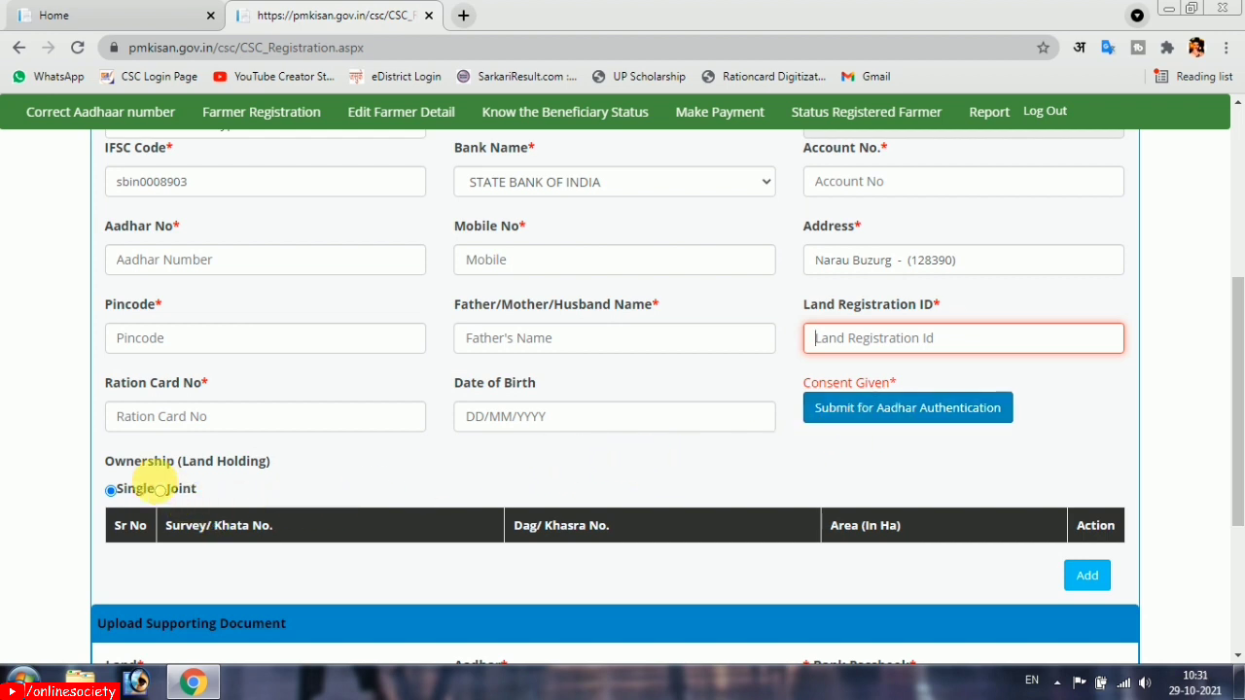
pyautogui.moveTo(103, 463); pyautogui.dragTo(287, 477)
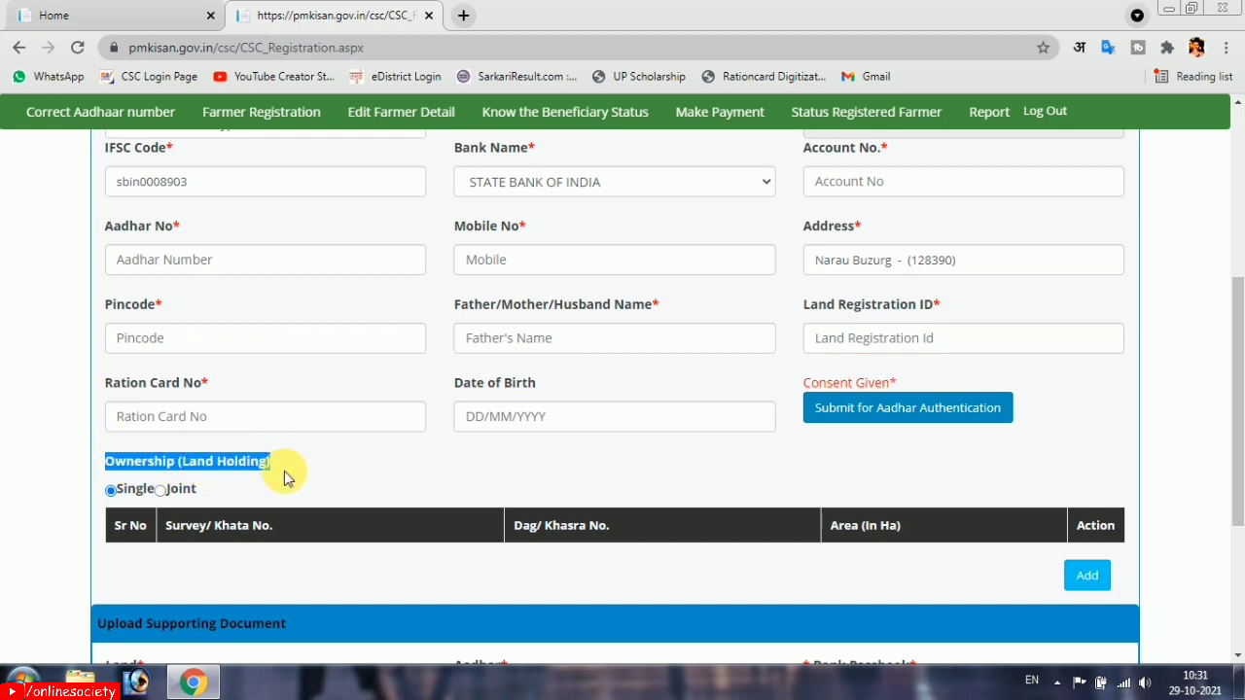
pyautogui.click(435, 494)
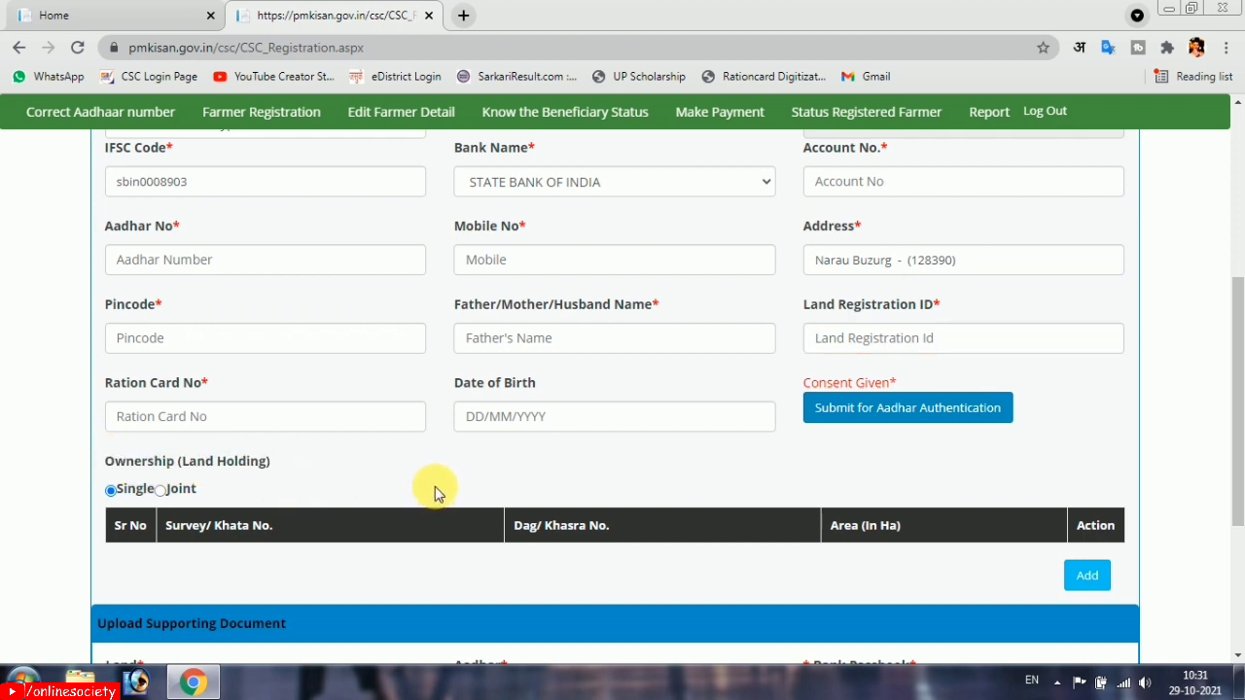
pyautogui.click(160, 490)
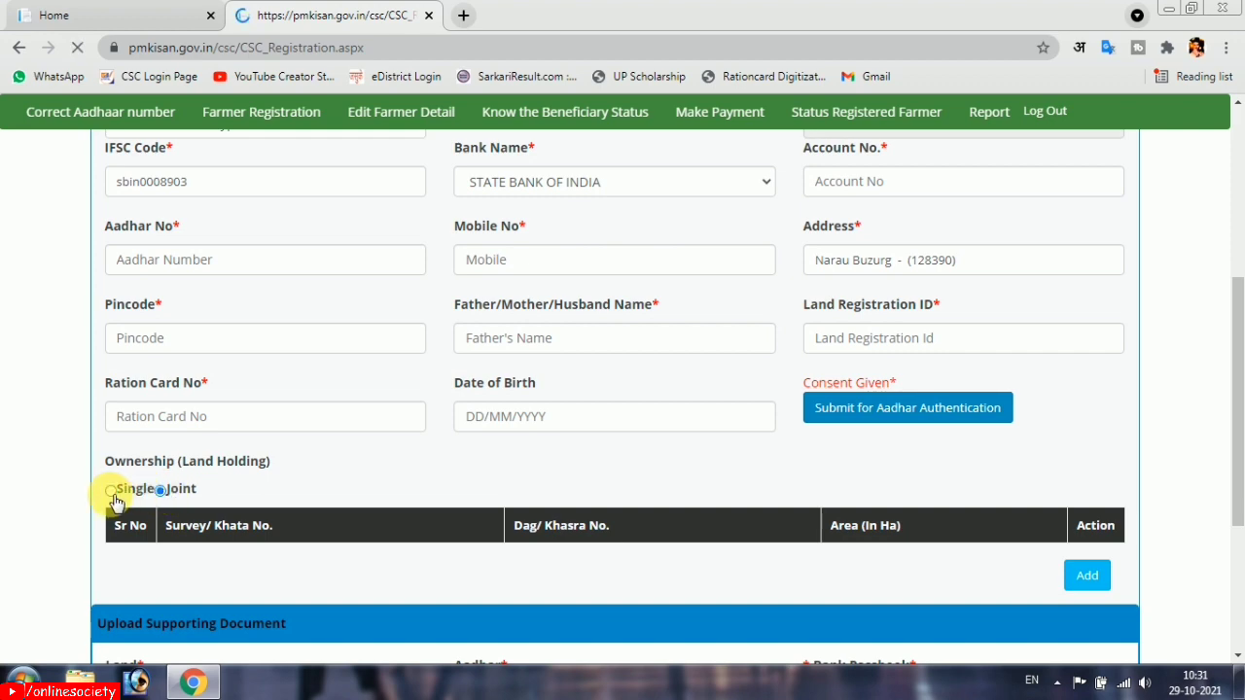
# Add a land record with Survey/Khata No. 00083, Dag/Khasra No. 87 and an area of .98 ha
pyautogui.scroll(-5, 117, 501)
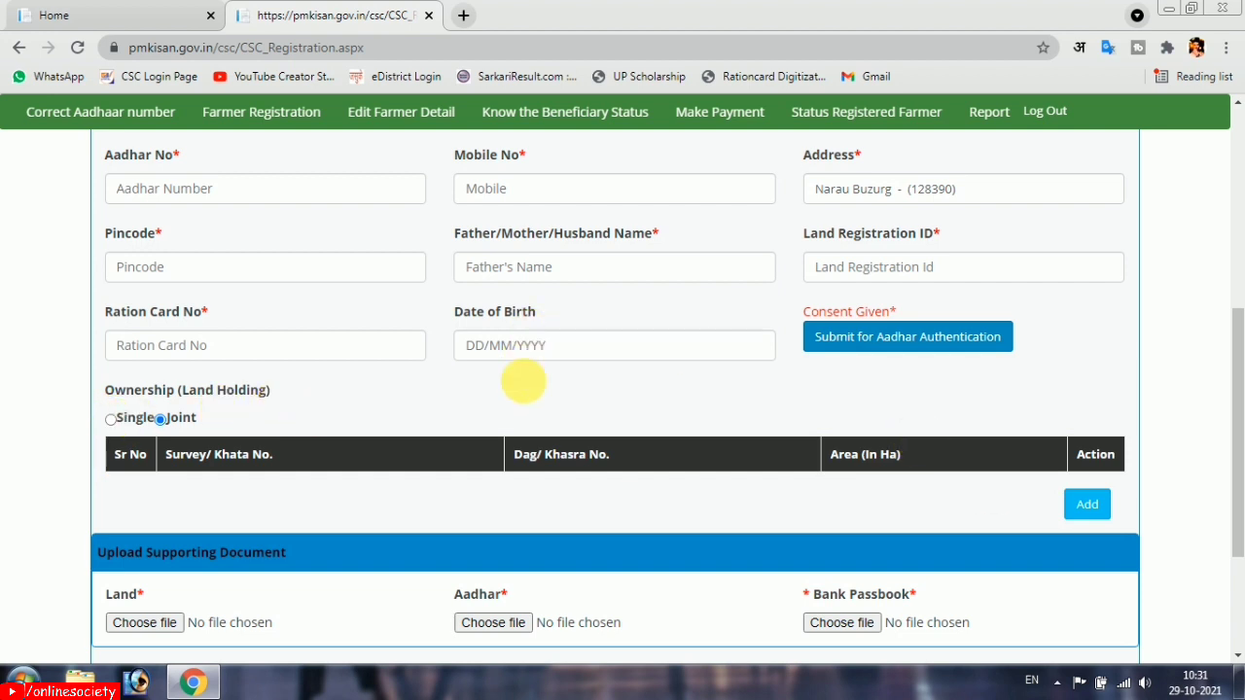
pyautogui.click(1086, 506)
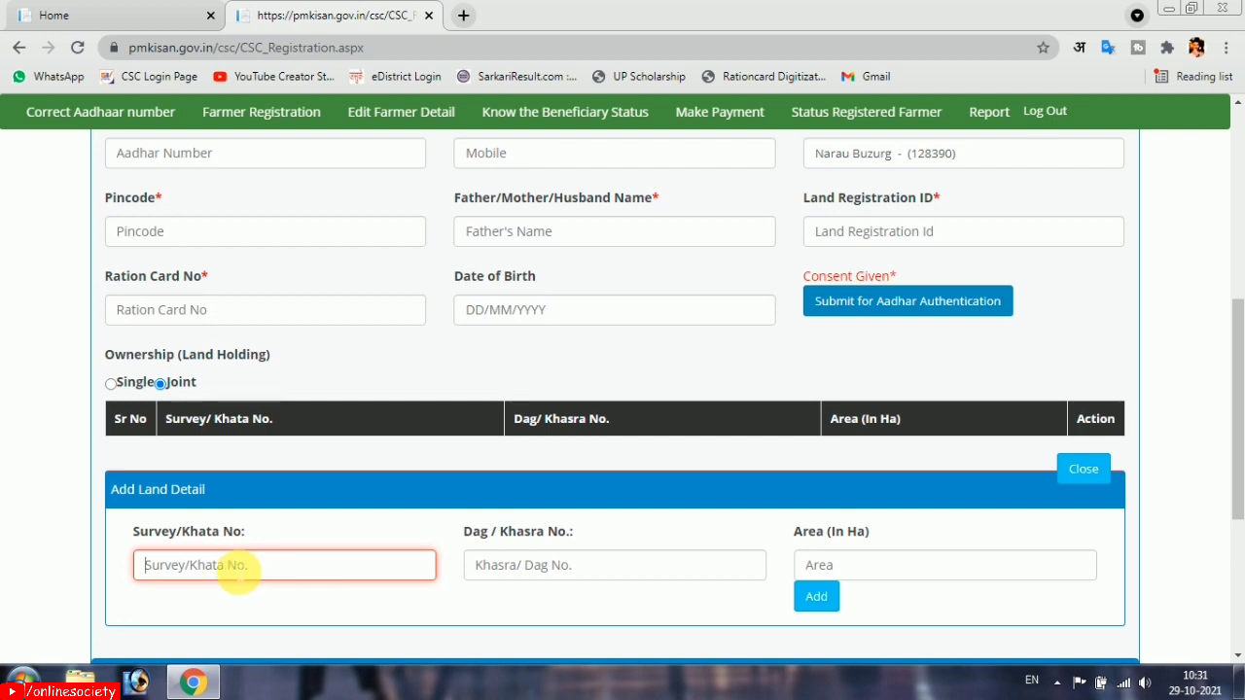
pyautogui.write('00083')
pyautogui.click(668, 565)
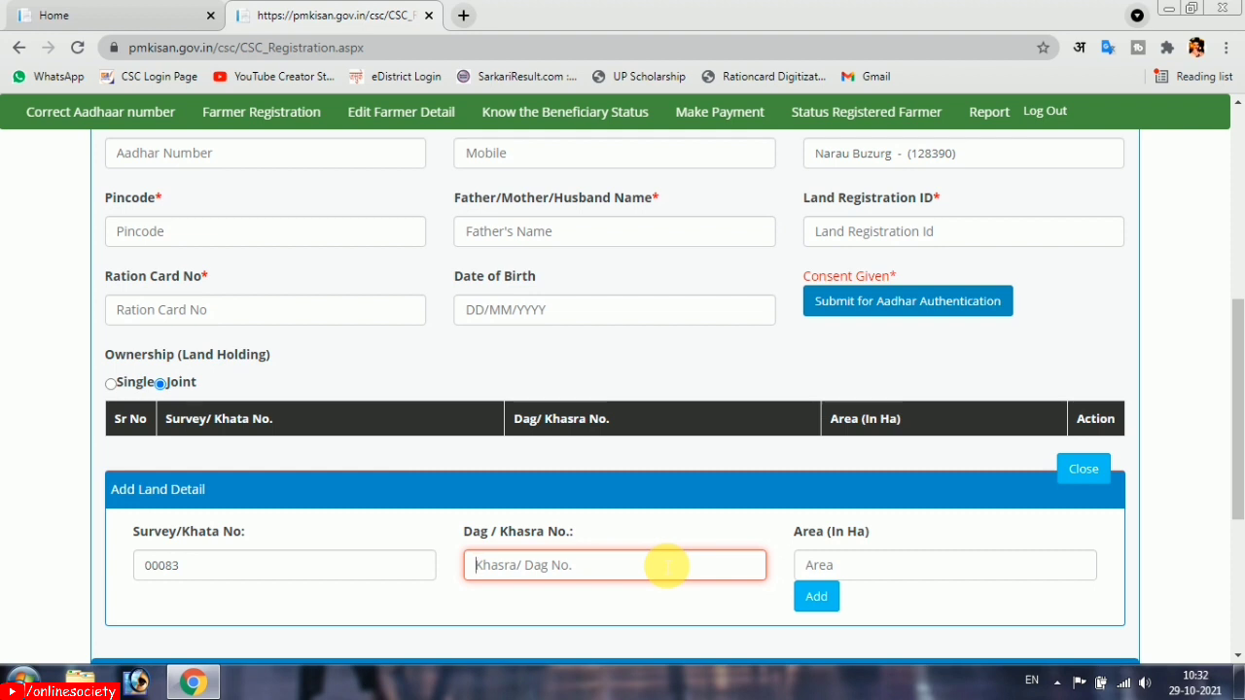
pyautogui.write('87')
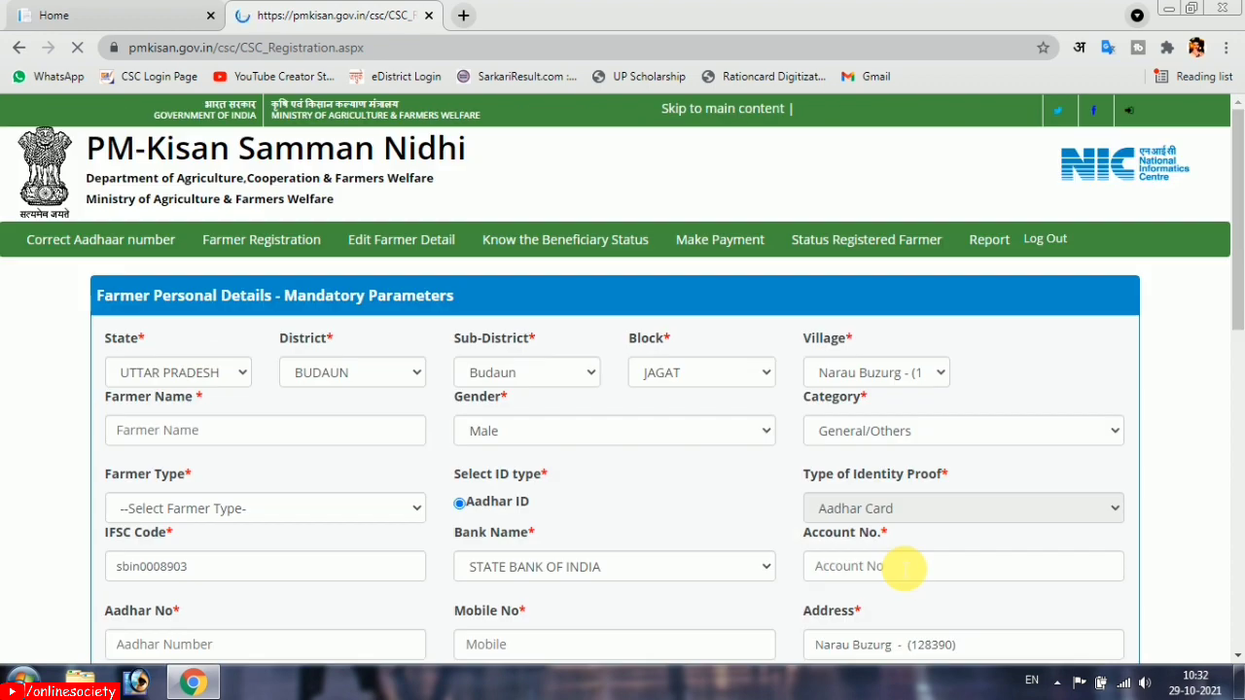
pyautogui.scroll(-3, 909, 628)
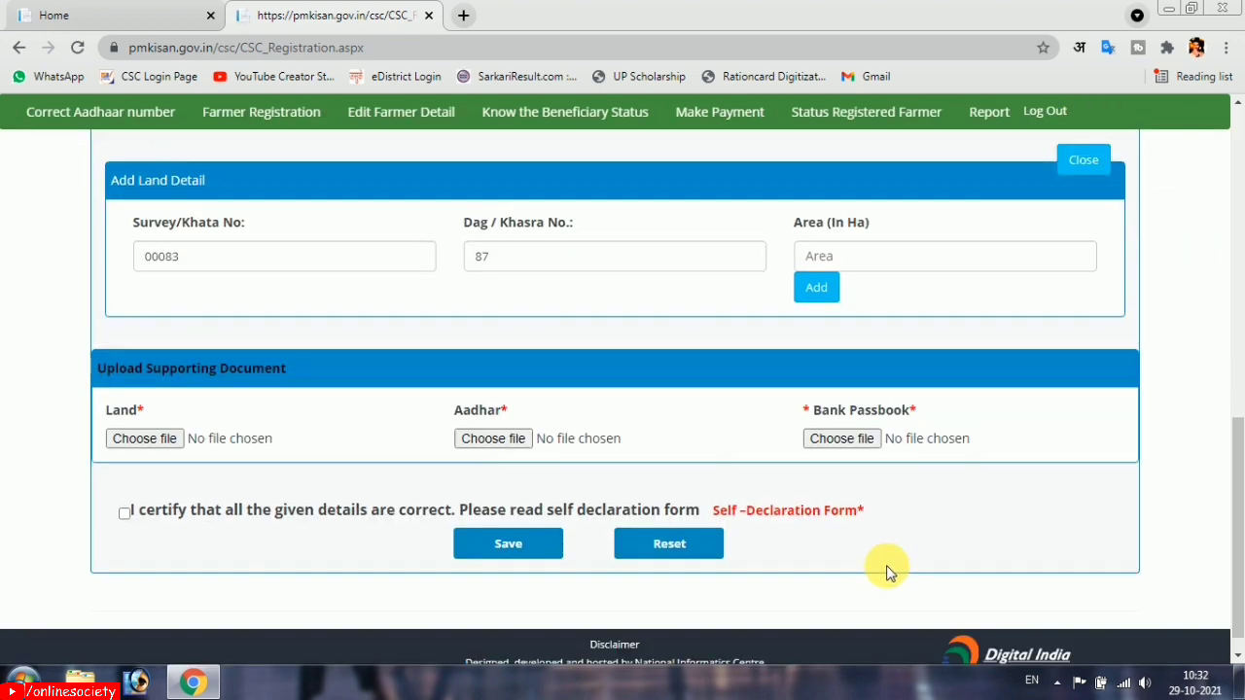
pyautogui.scroll(1, 885, 572)
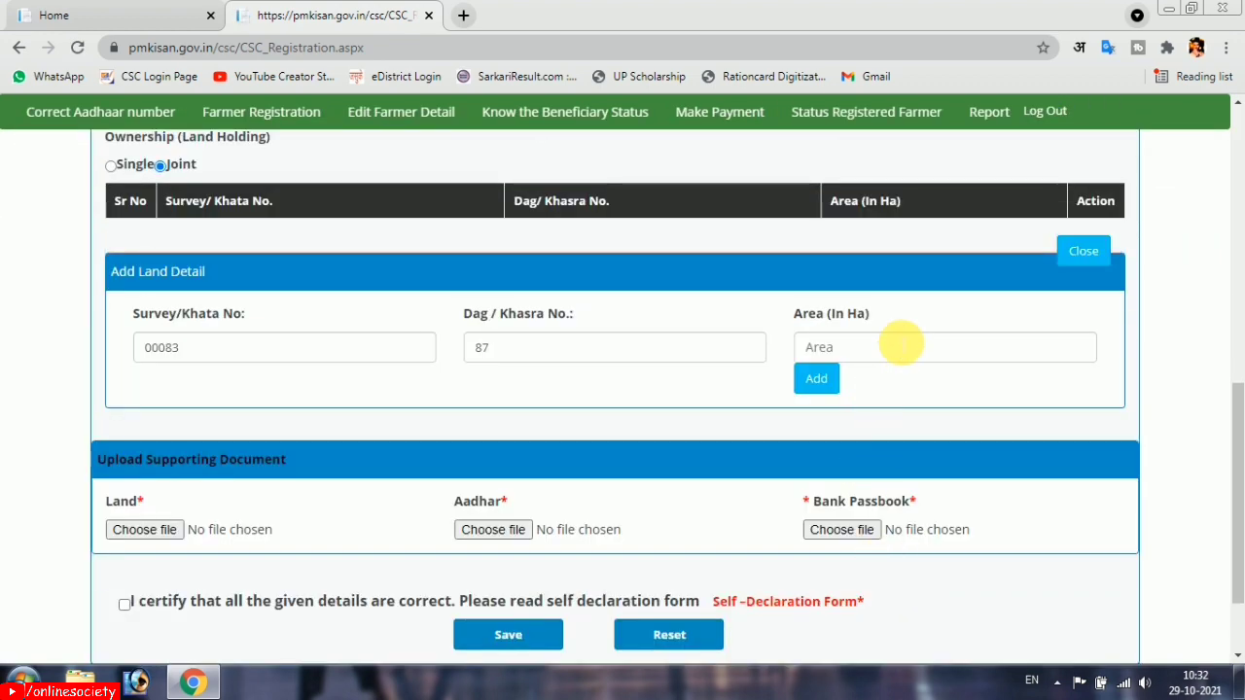
pyautogui.click(899, 346)
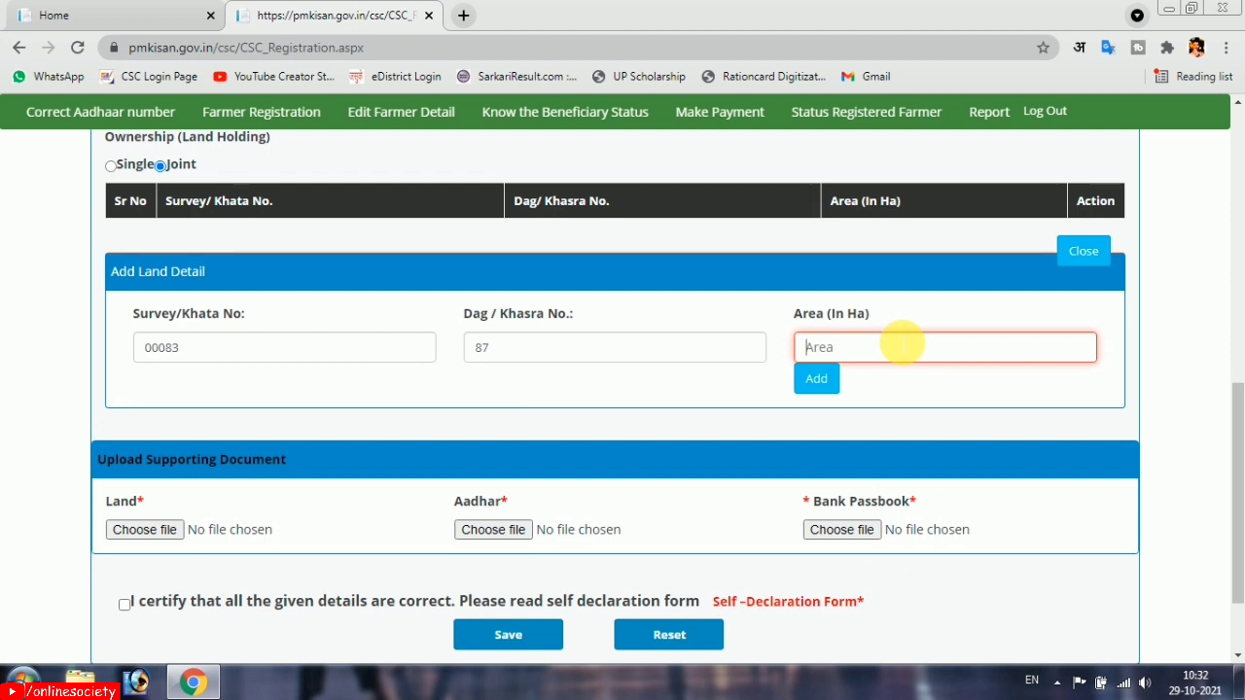
pyautogui.write('.98')
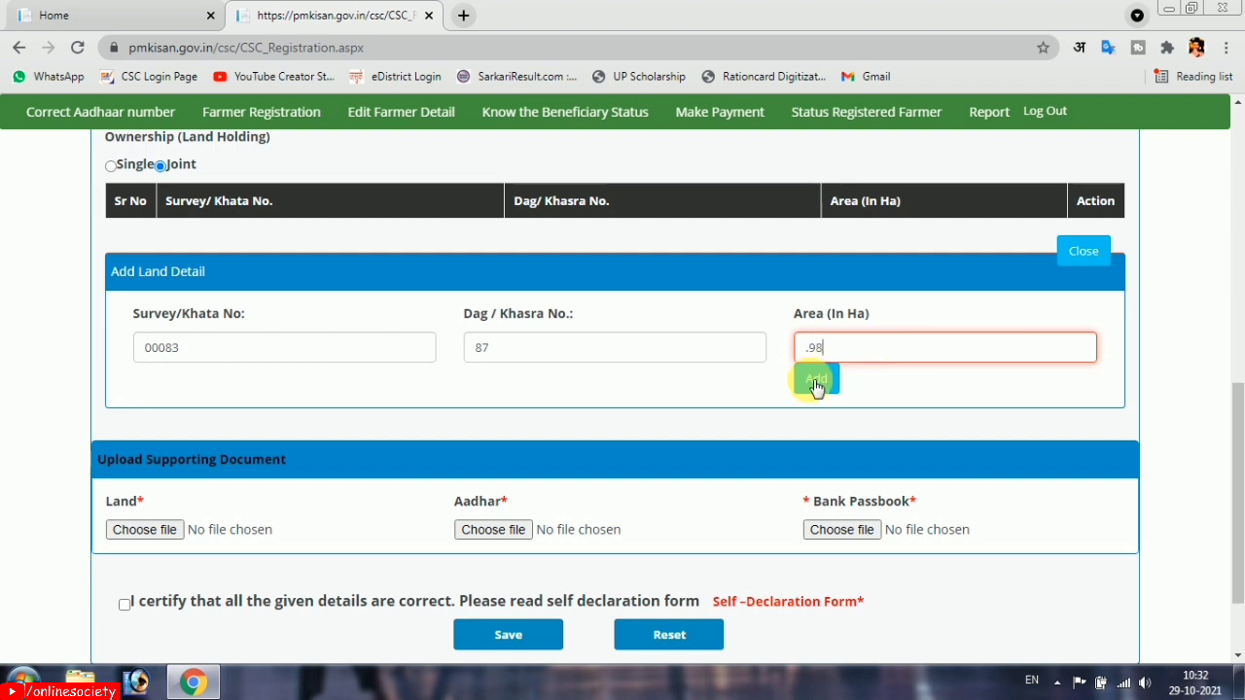
pyautogui.click(821, 387)
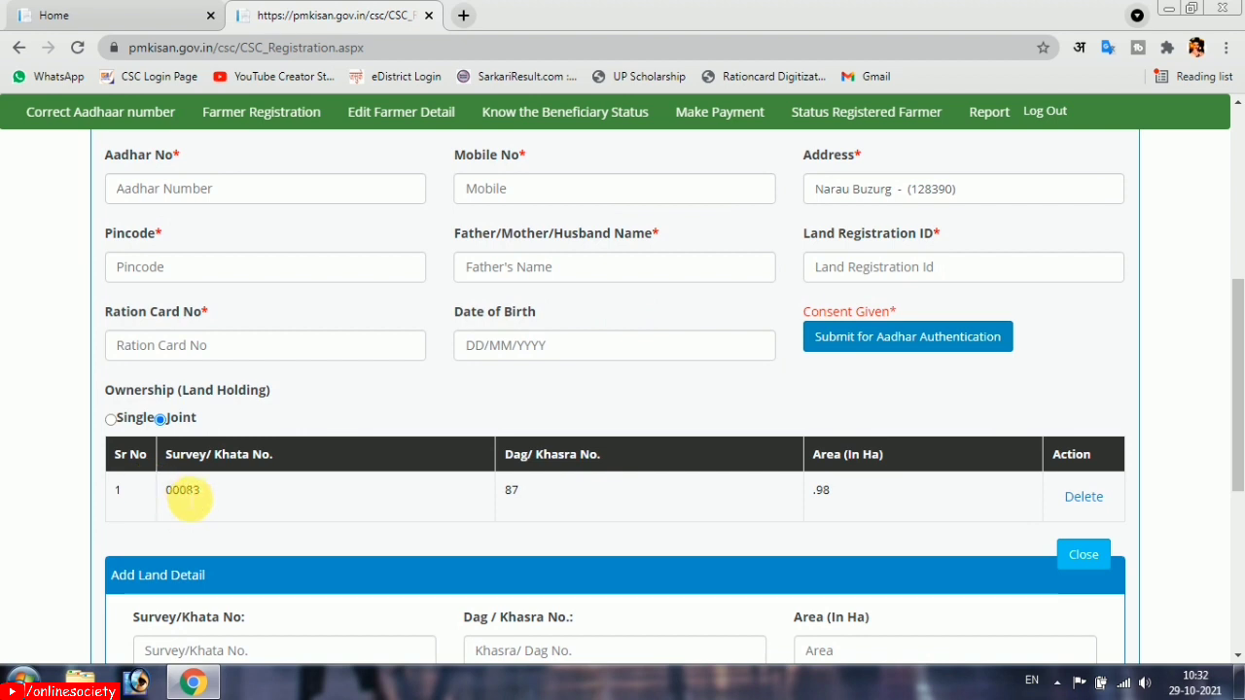
# Check the khata number, khasra number and area of the added land record
pyautogui.moveTo(180, 491); pyautogui.dragTo(235, 490)
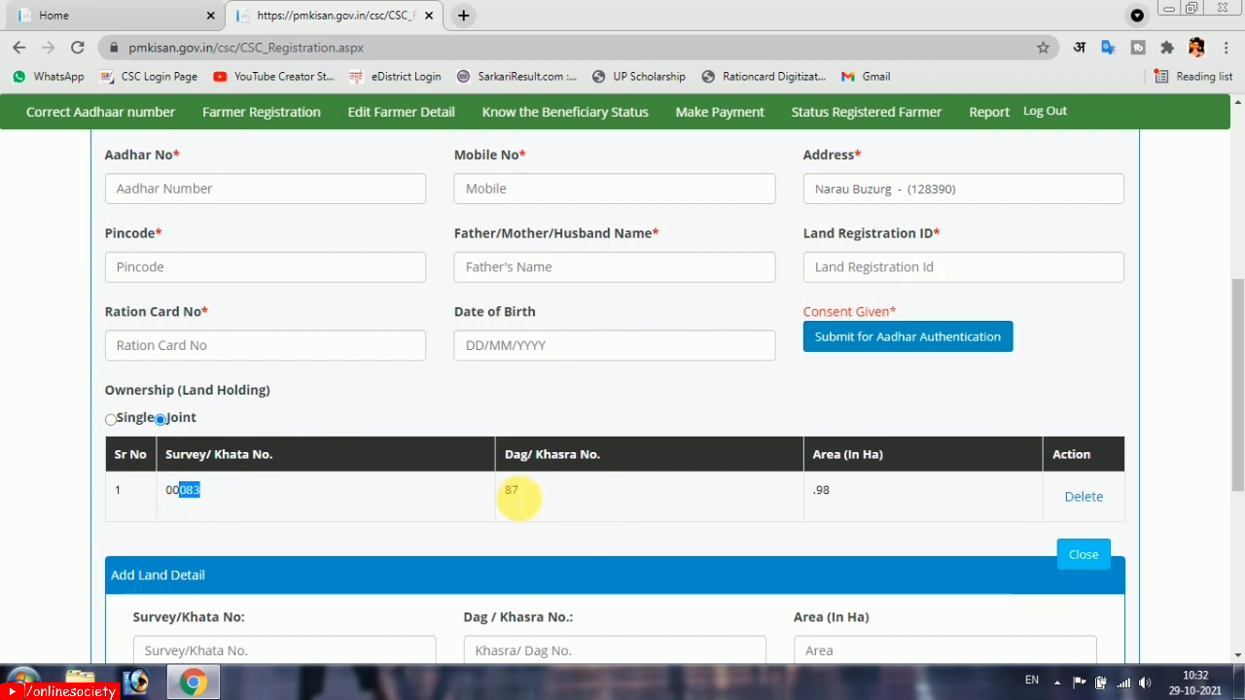
pyautogui.moveTo(512, 492); pyautogui.dragTo(551, 490)
pyautogui.moveTo(811, 498); pyautogui.dragTo(843, 501)
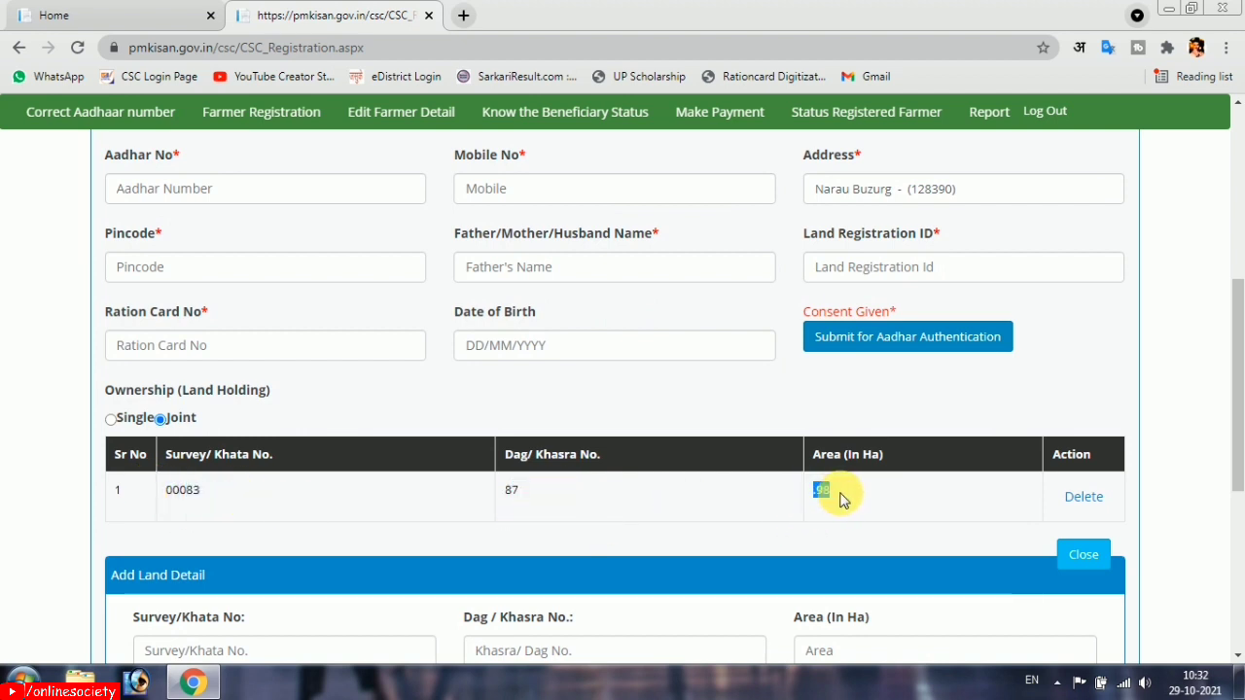
pyautogui.click(880, 543)
# Look at the entry fields for another land record without filling them in, and close the Add Land Detail section
pyautogui.scroll(-2, 681, 486)
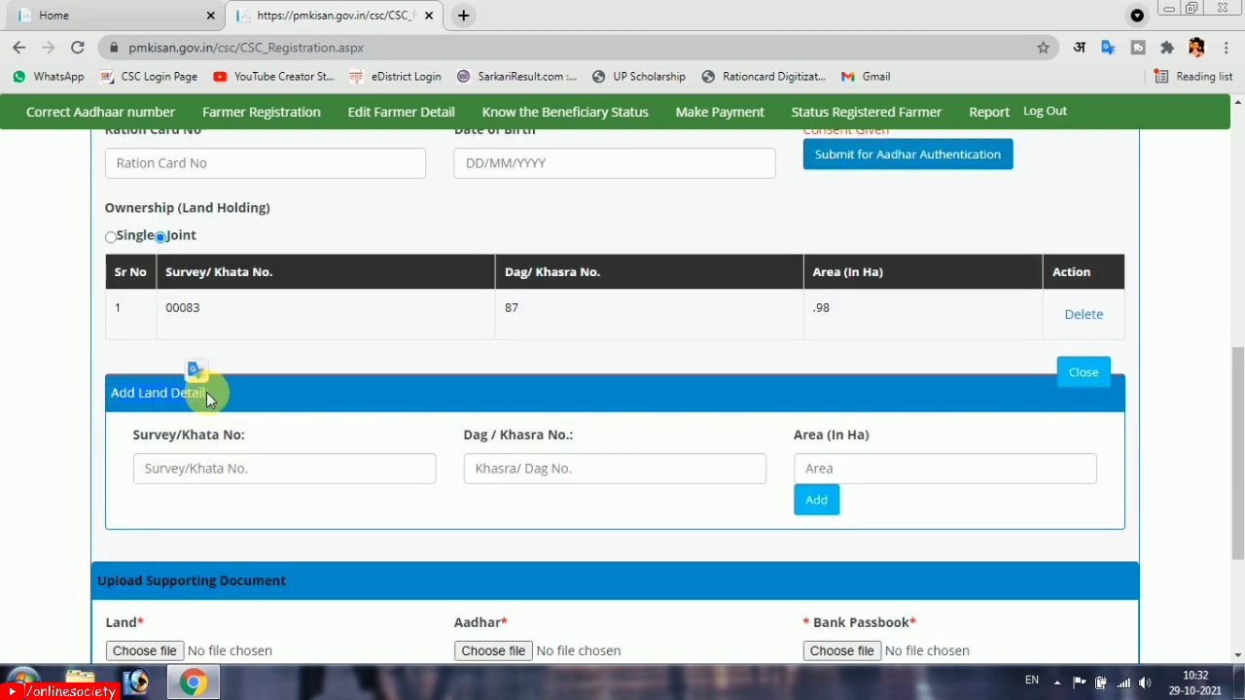
pyautogui.click(220, 469)
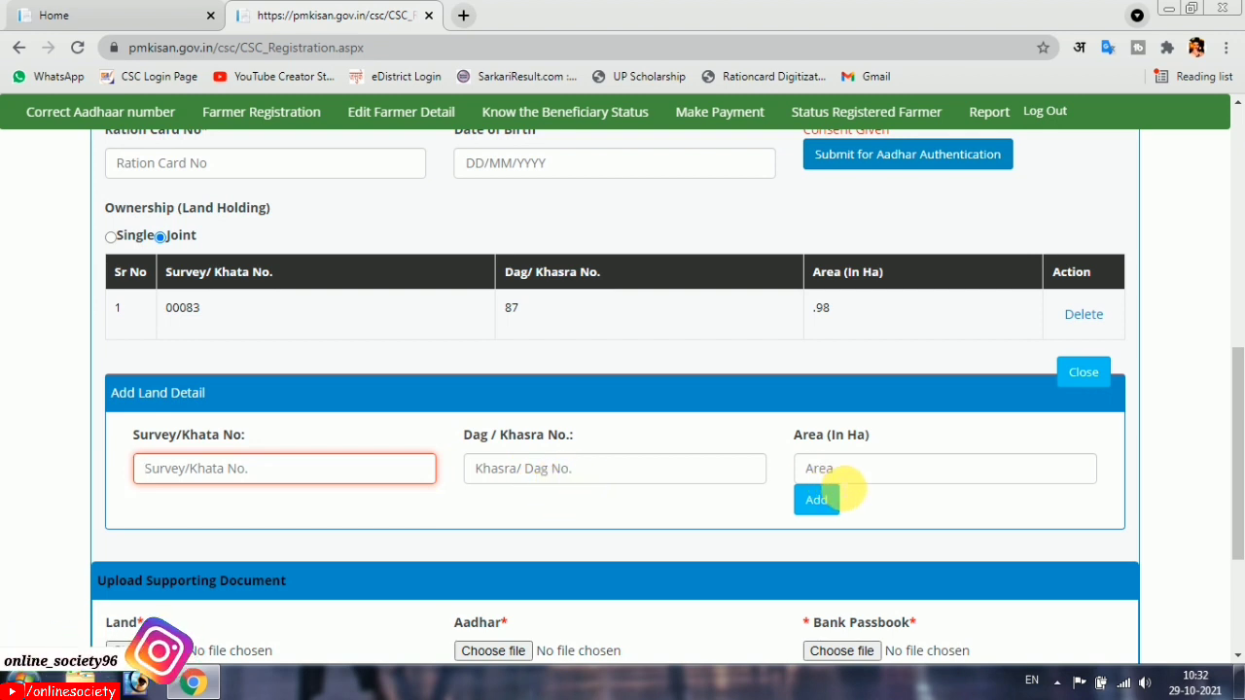
pyautogui.click(822, 504)
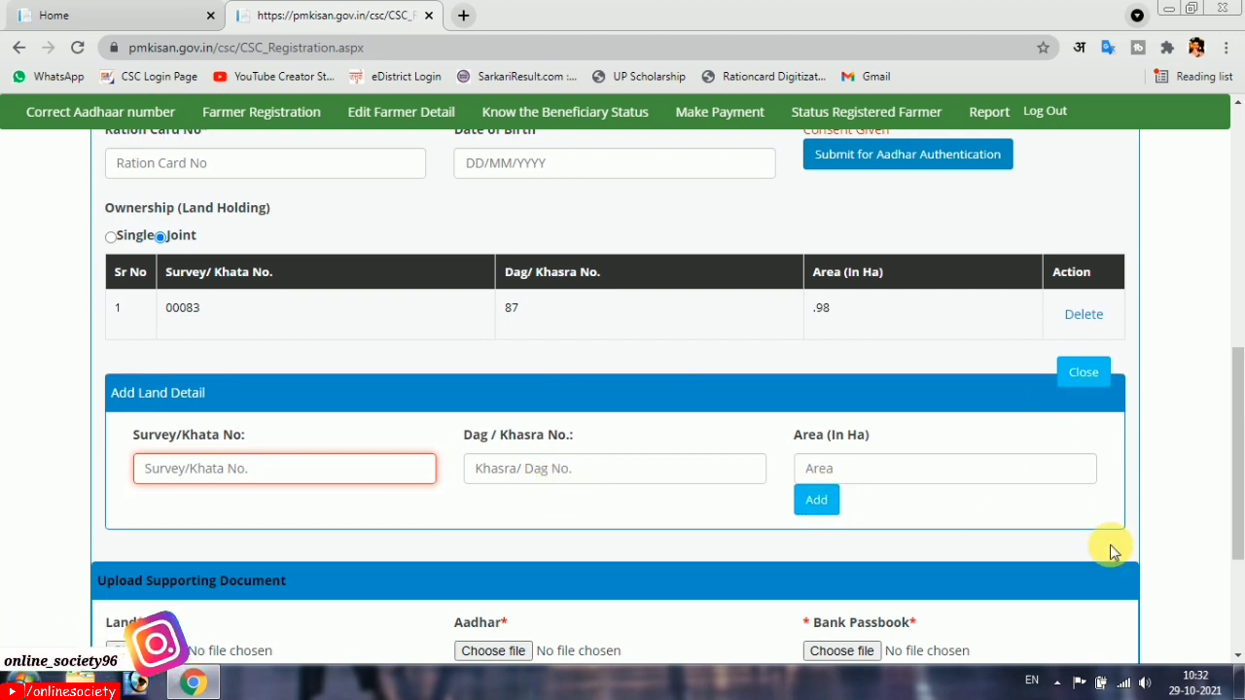
pyautogui.click(1080, 378)
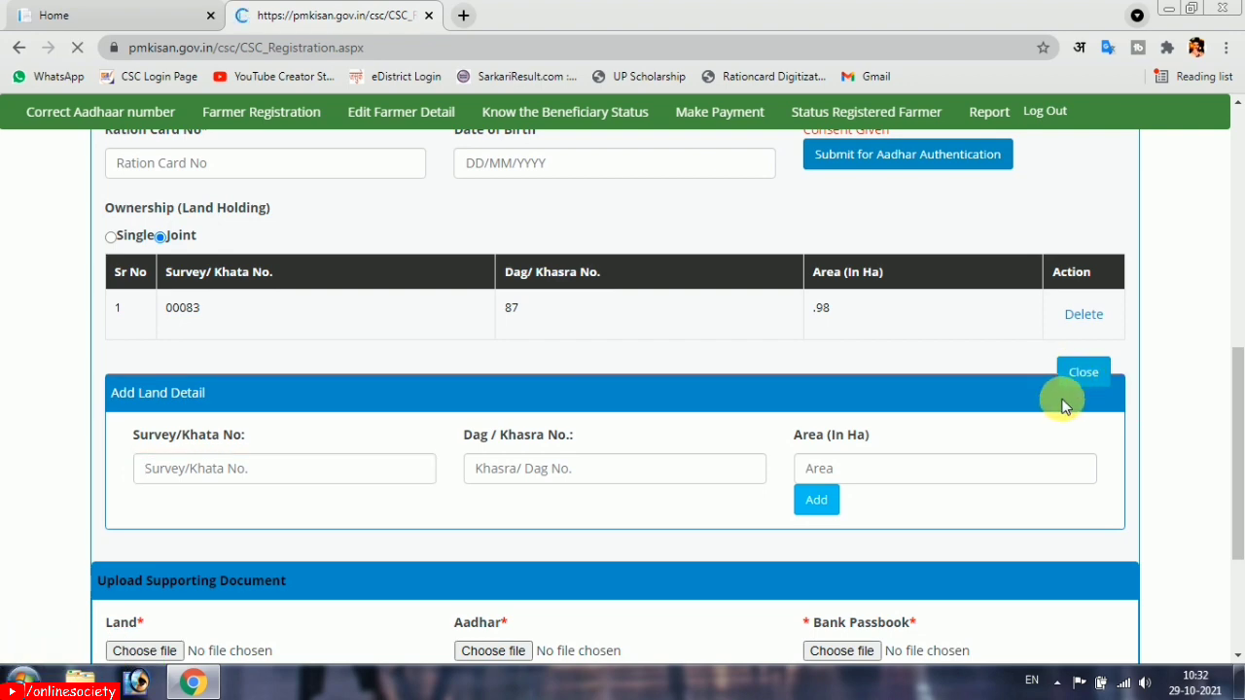
# Review the Land, Aadhar and Bank Passbook upload fields in the Upload Supporting Document section without choosing any files
pyautogui.scroll(-8, 1015, 458)
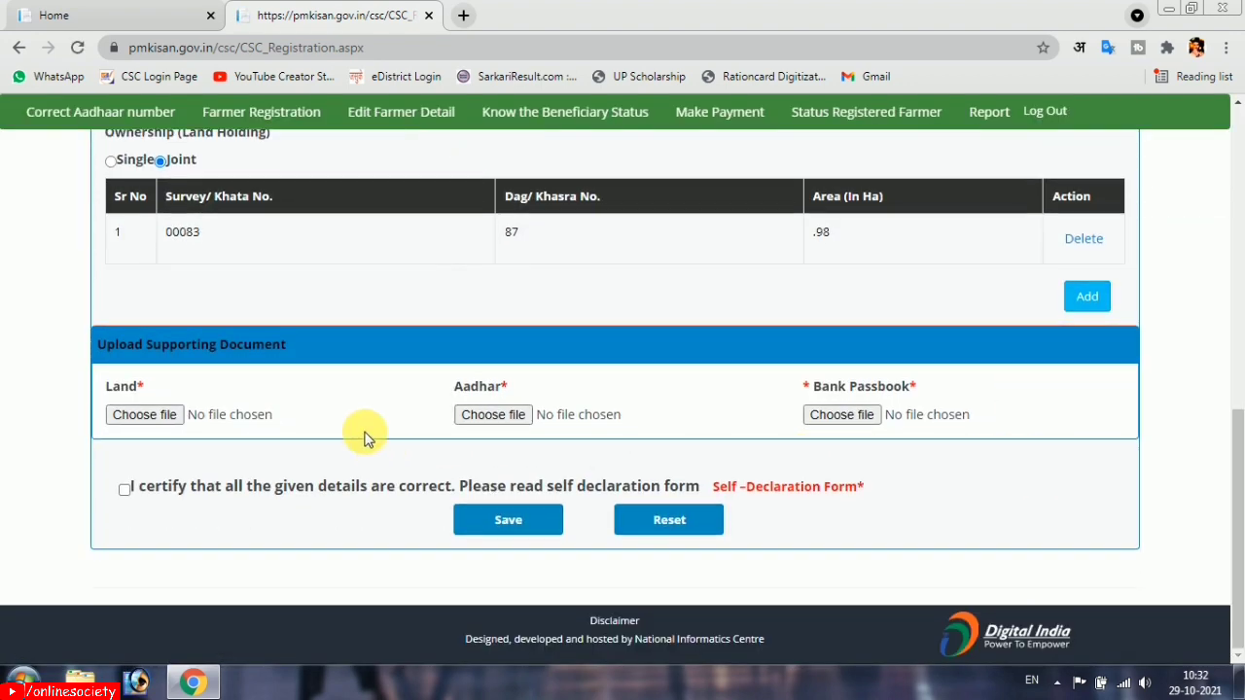
pyautogui.moveTo(106, 388); pyautogui.dragTo(149, 389)
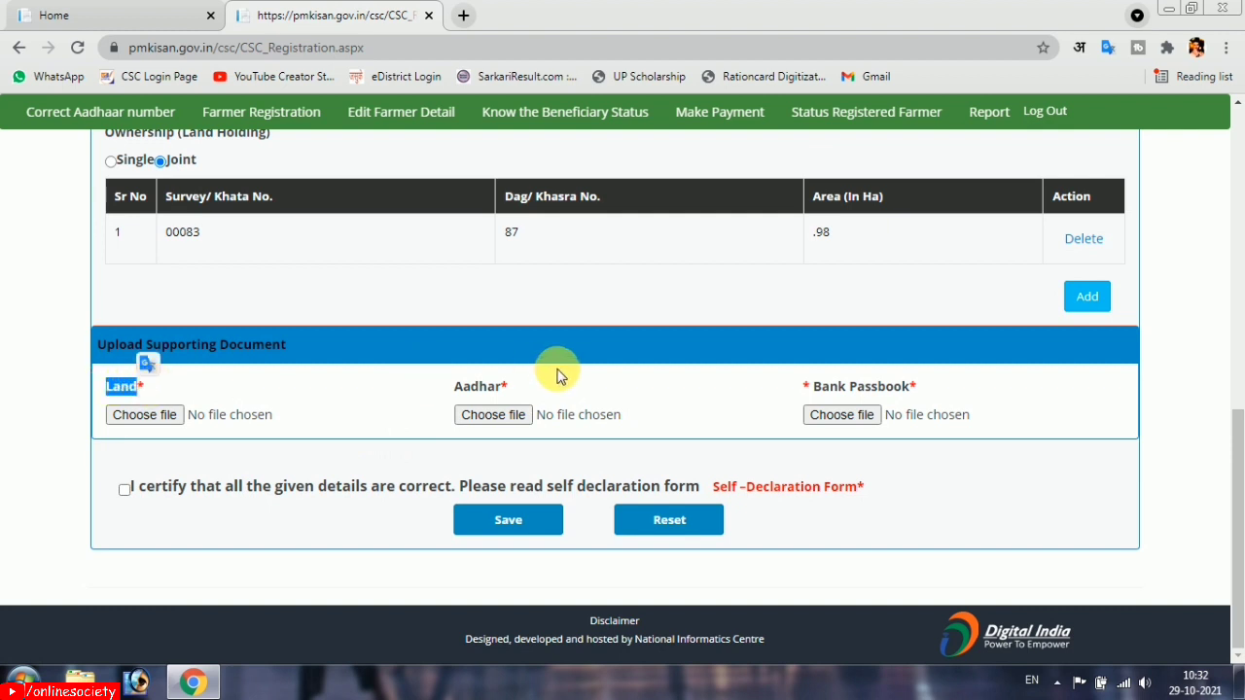
pyautogui.moveTo(452, 388); pyautogui.dragTo(518, 399)
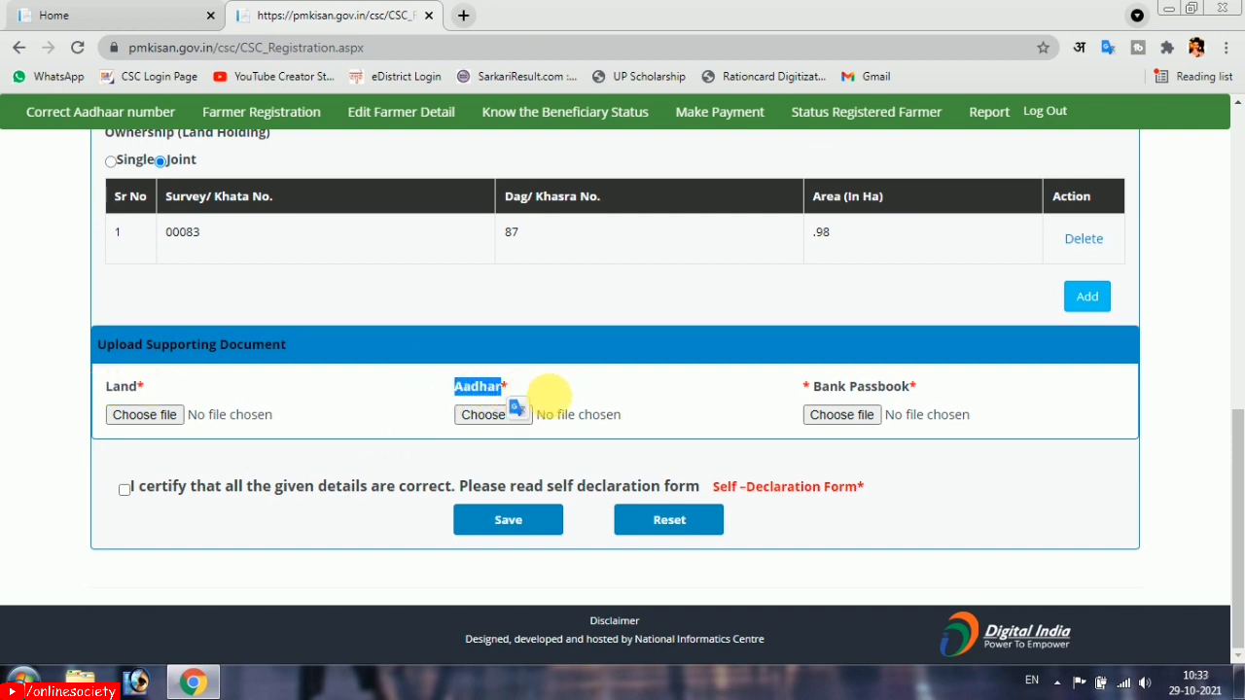
pyautogui.moveTo(103, 389); pyautogui.dragTo(146, 399)
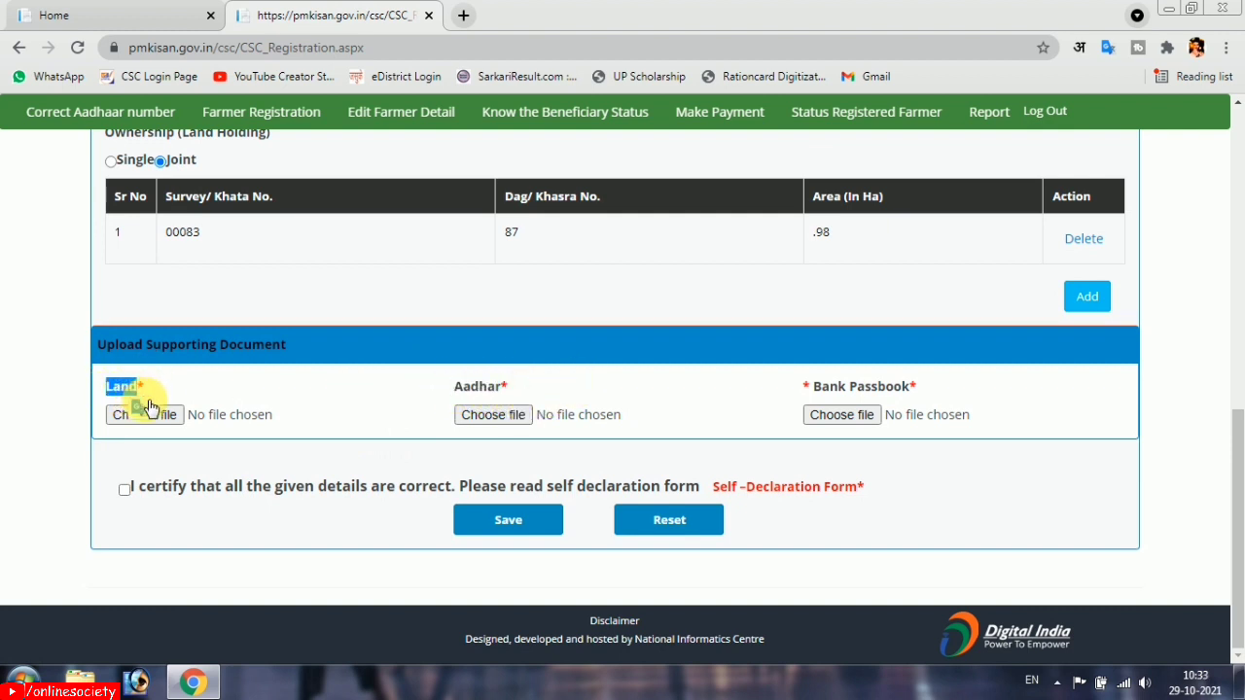
pyautogui.click(222, 402)
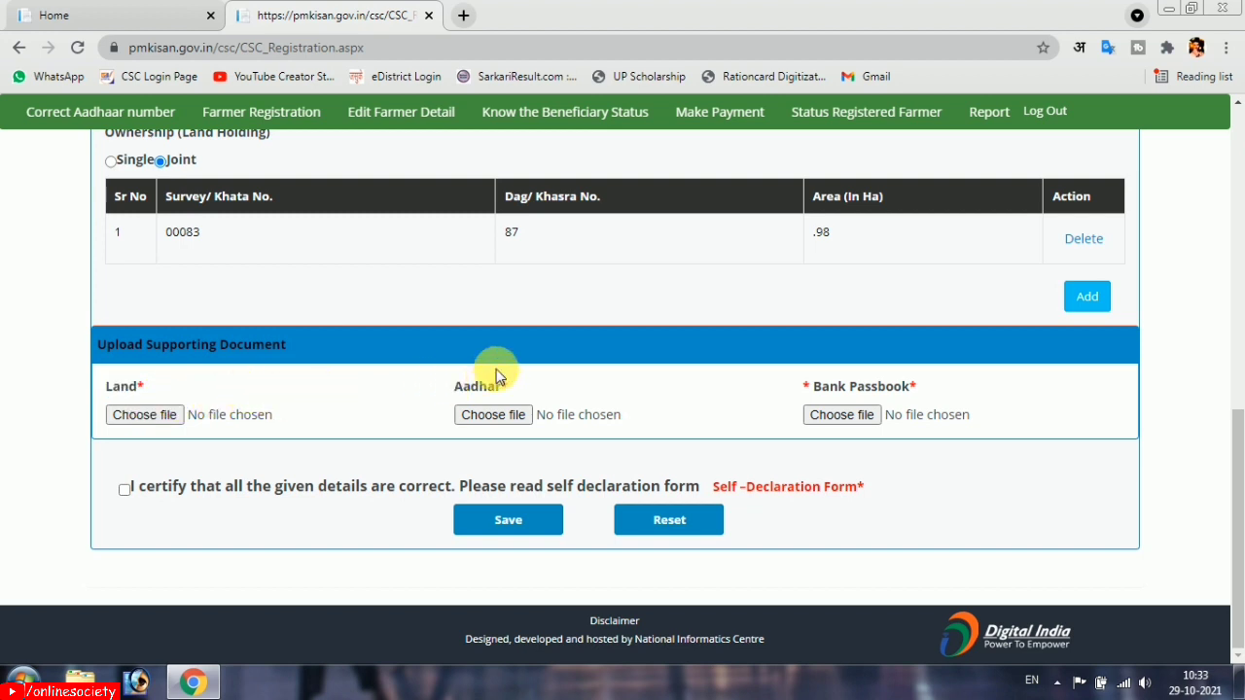
pyautogui.moveTo(449, 387); pyautogui.dragTo(507, 395)
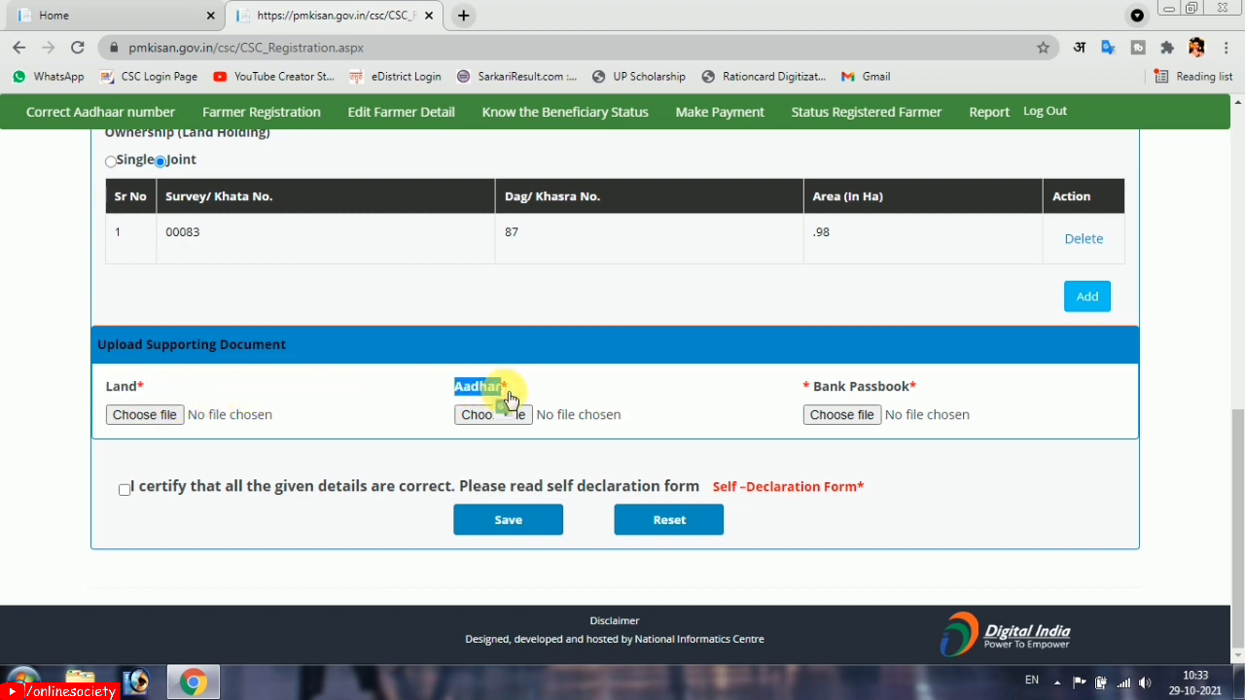
pyautogui.click(815, 388)
pyautogui.moveTo(815, 387); pyautogui.dragTo(915, 390)
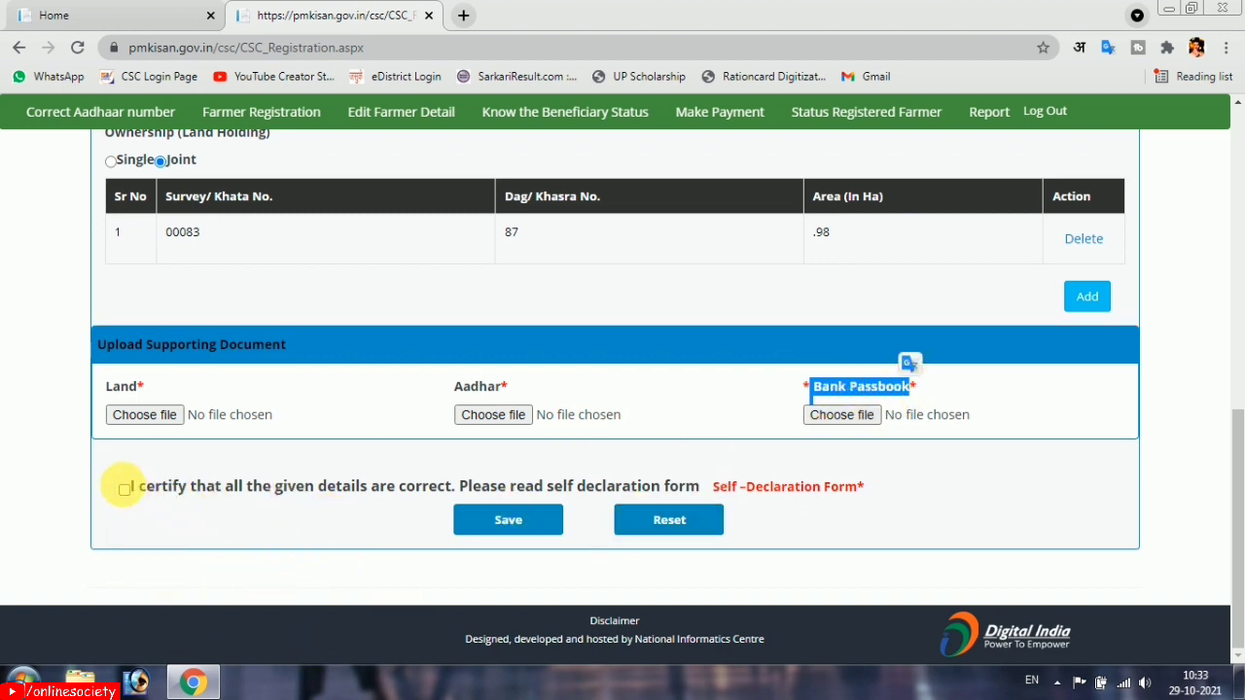
# Certify that the given details are correct, read and accept the Self Declaration Form, and save the registration
pyautogui.click(125, 490)
pyautogui.click(788, 491)
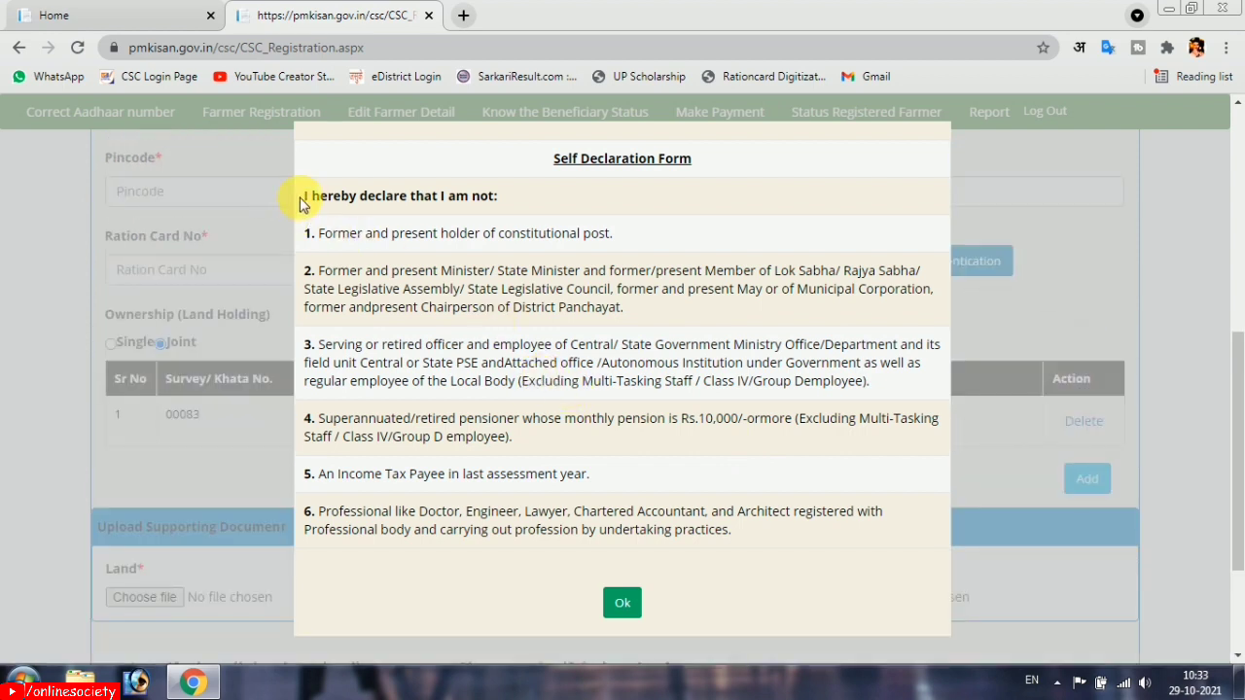
pyautogui.moveTo(305, 200); pyautogui.dragTo(500, 201)
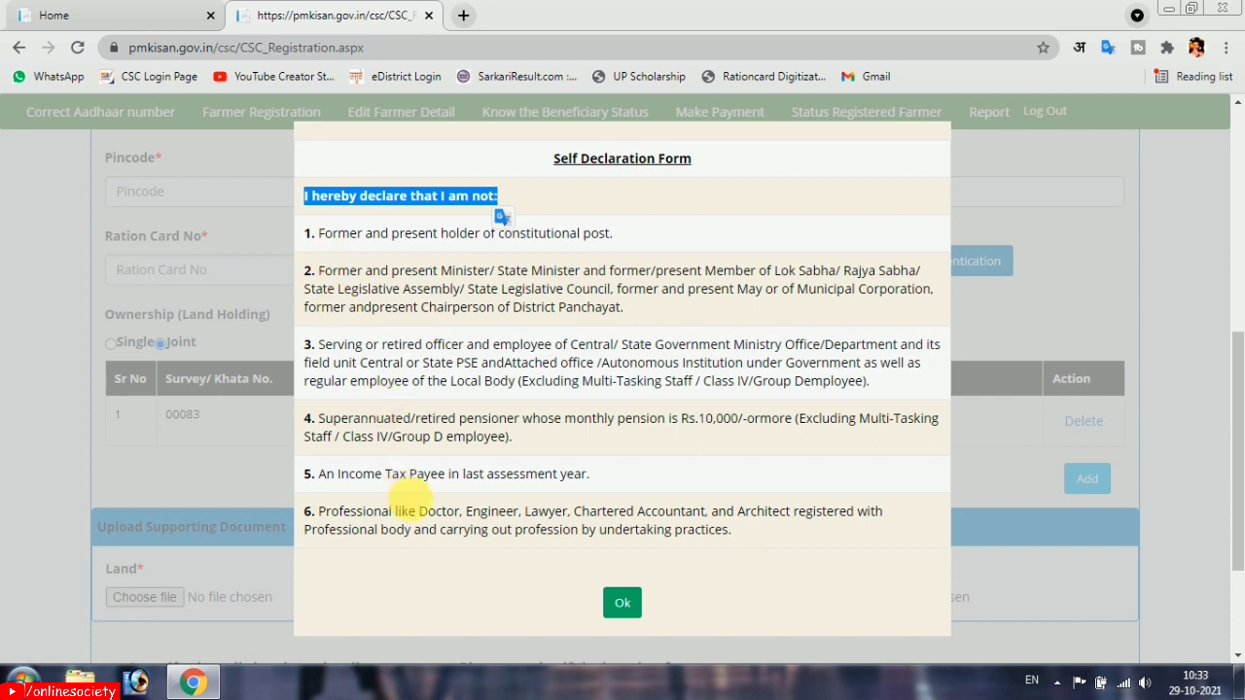
pyautogui.moveTo(756, 529); pyautogui.dragTo(319, 233)
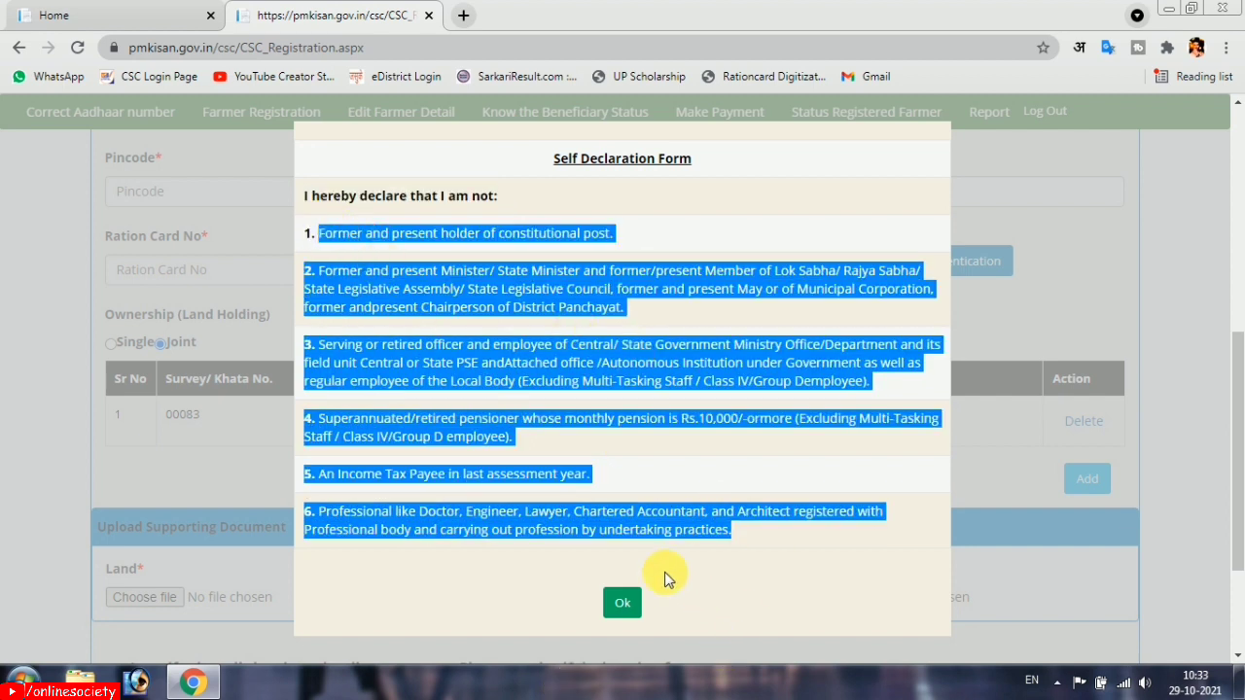
pyautogui.click(622, 603)
pyautogui.scroll(-2, 617, 583)
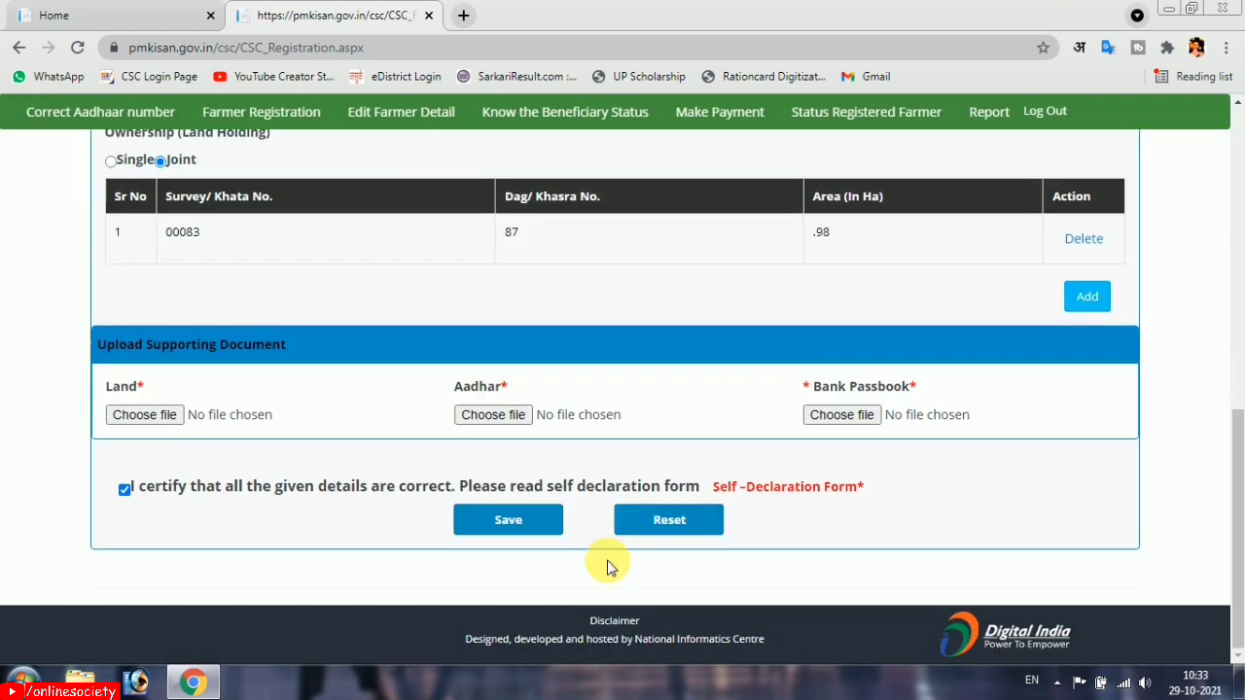
pyautogui.click(467, 526)
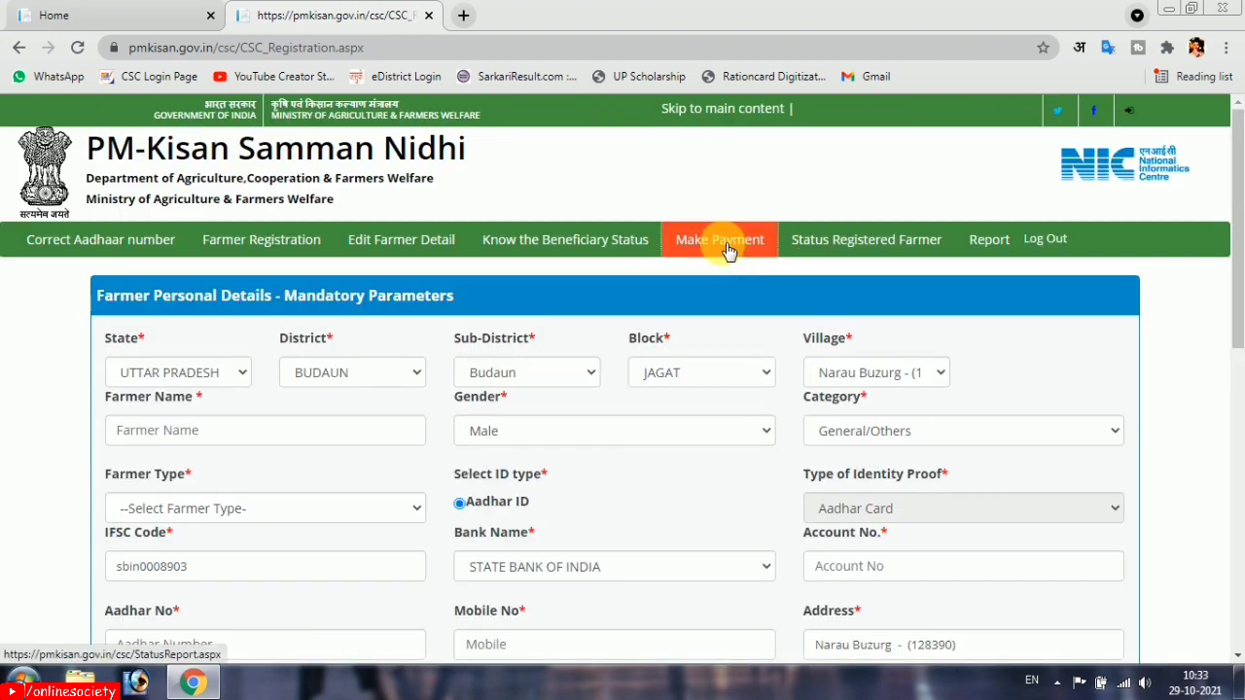
# Open the Make Payment page and look at its Aadhaar number and image text fields without filling them in
pyautogui.click(728, 248)
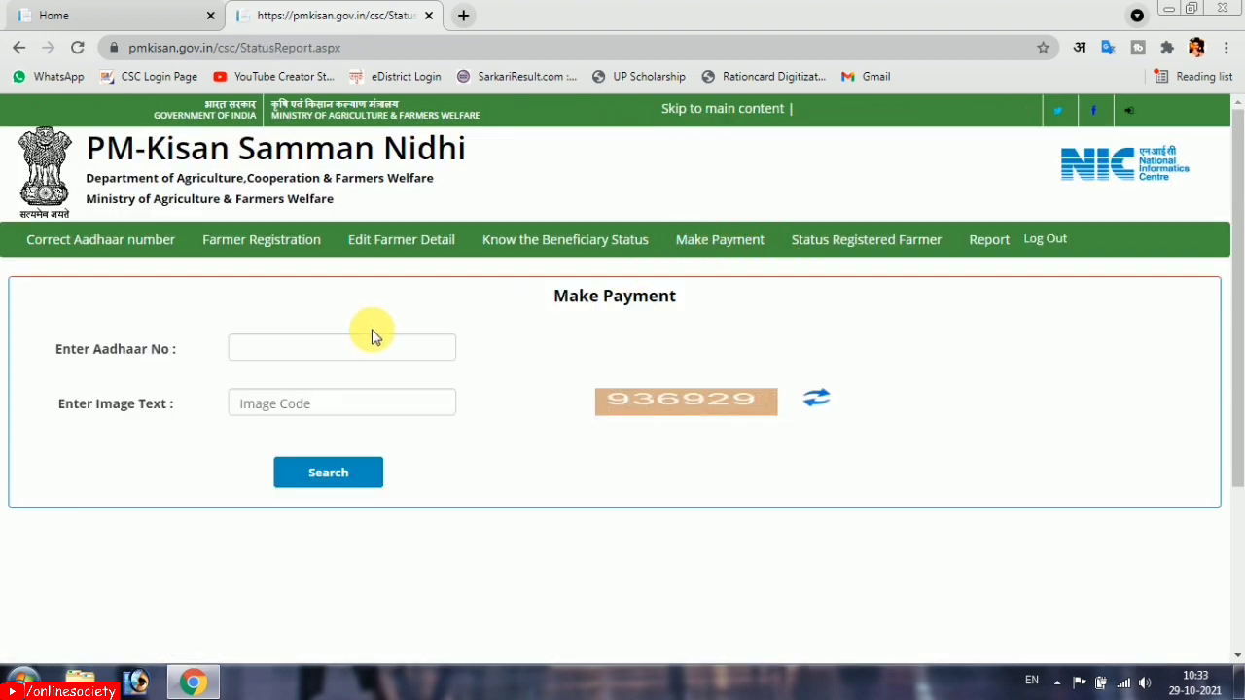
pyautogui.click(367, 352)
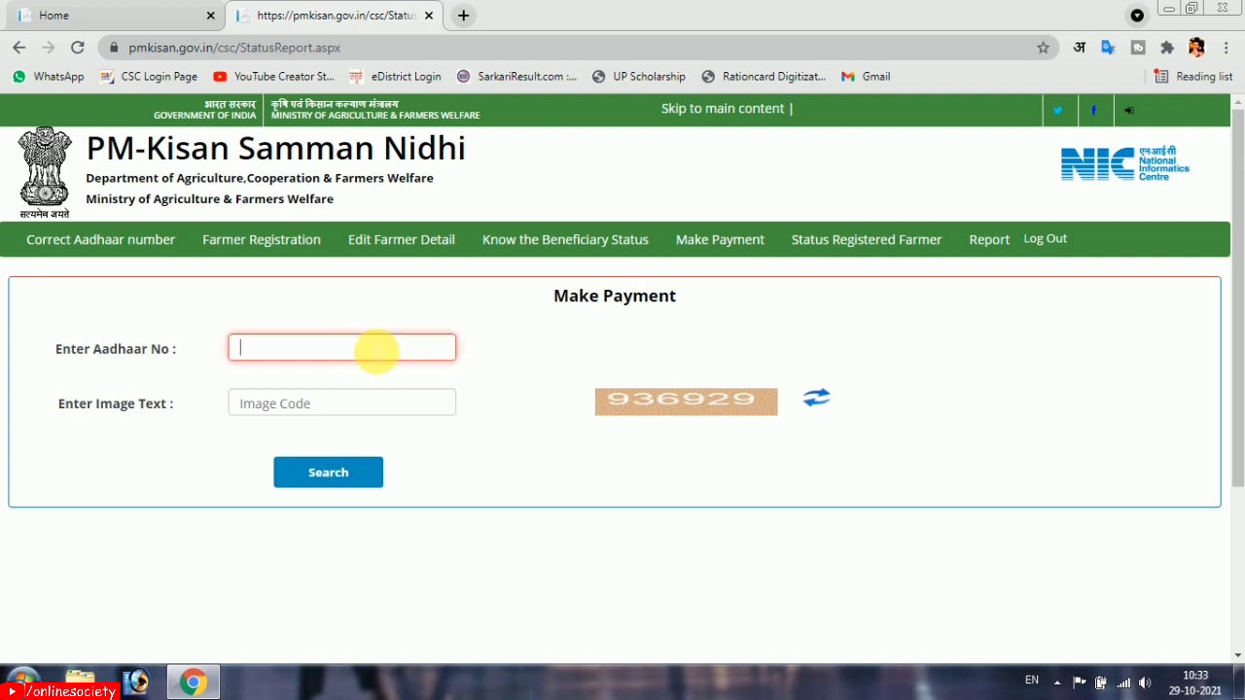
pyautogui.click(391, 410)
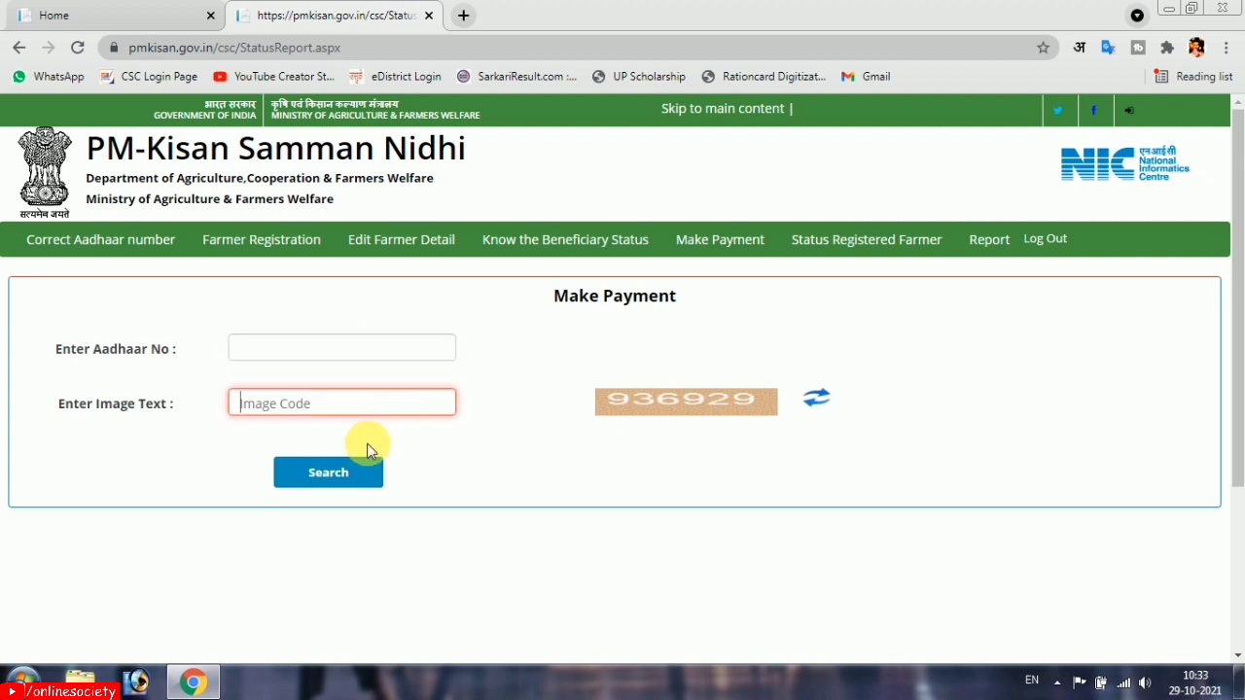